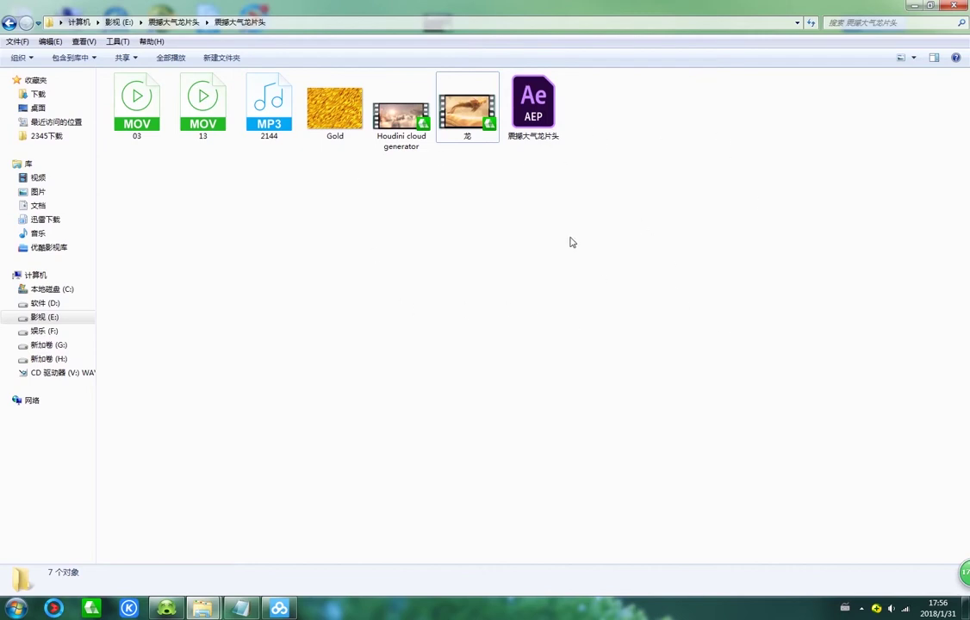
- Open 震撼大气龙片头.aep from Explorer in After Effects and acknowledge the conversion notice
click(544, 139)
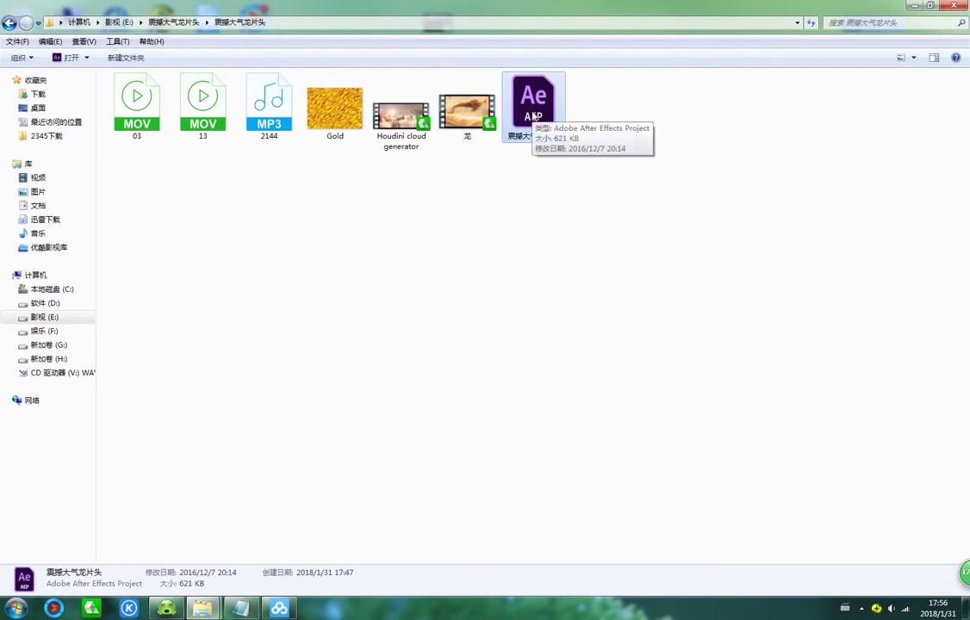
double_click(534, 115)
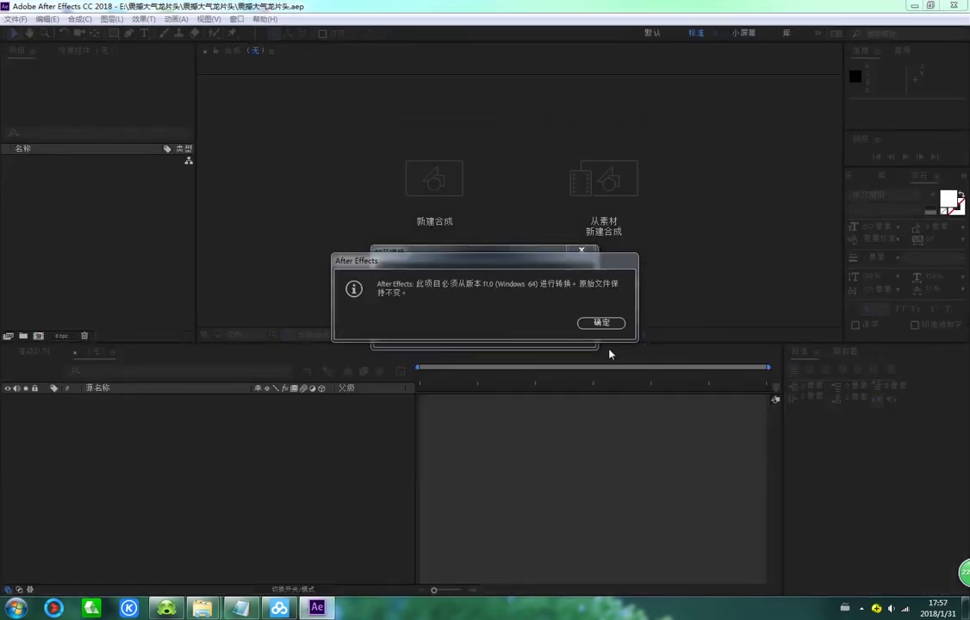
click(605, 326)
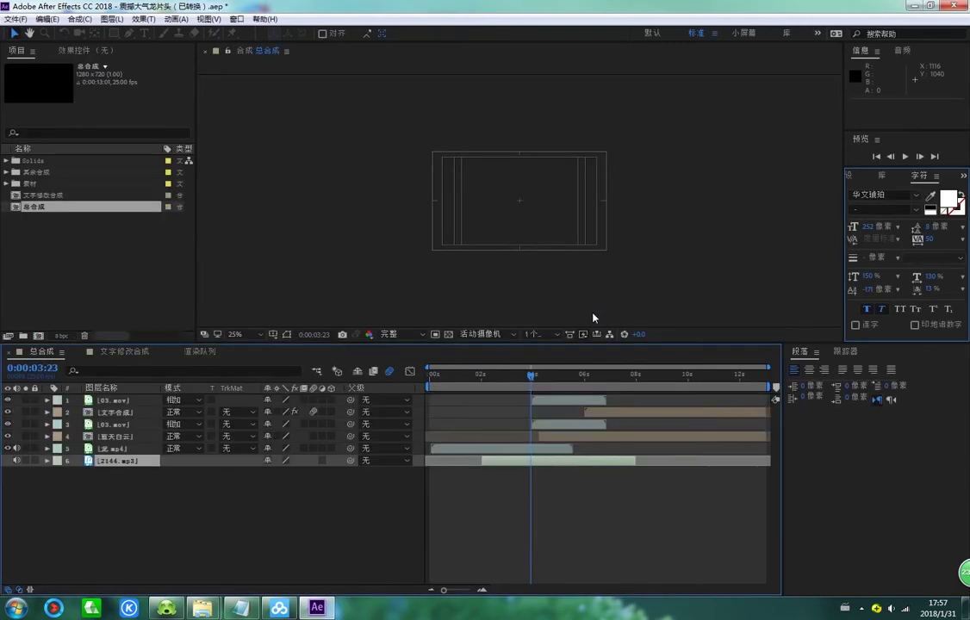
- Set the viewer zoom to Fit and return the playhead to the first frame
click(437, 376)
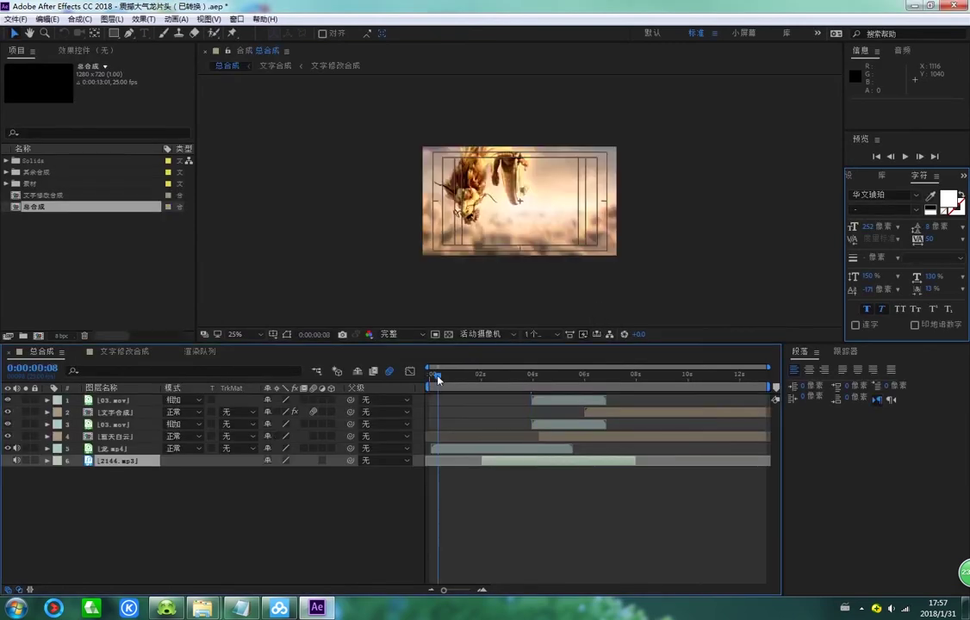
click(258, 334)
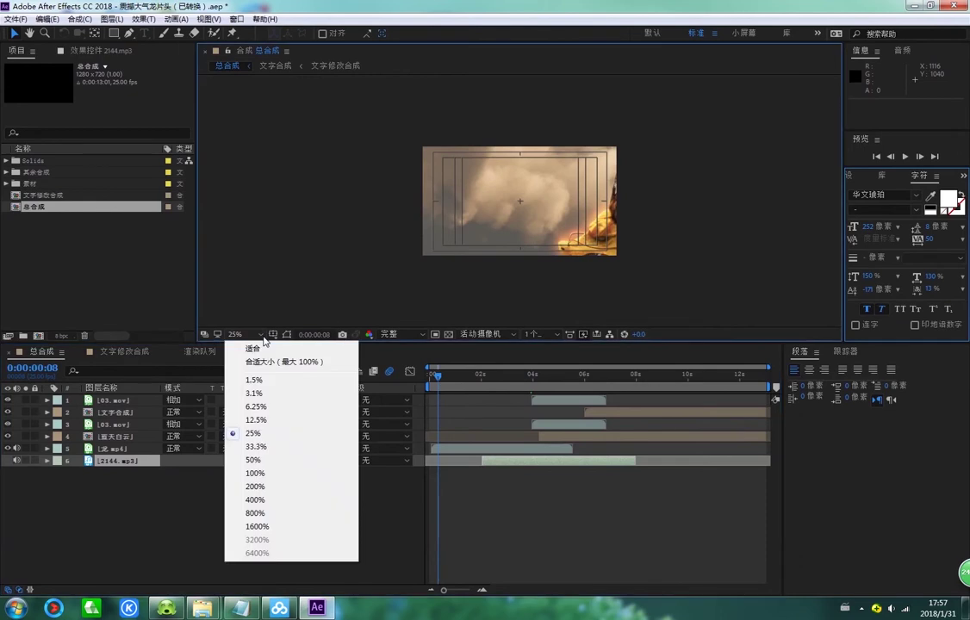
click(253, 348)
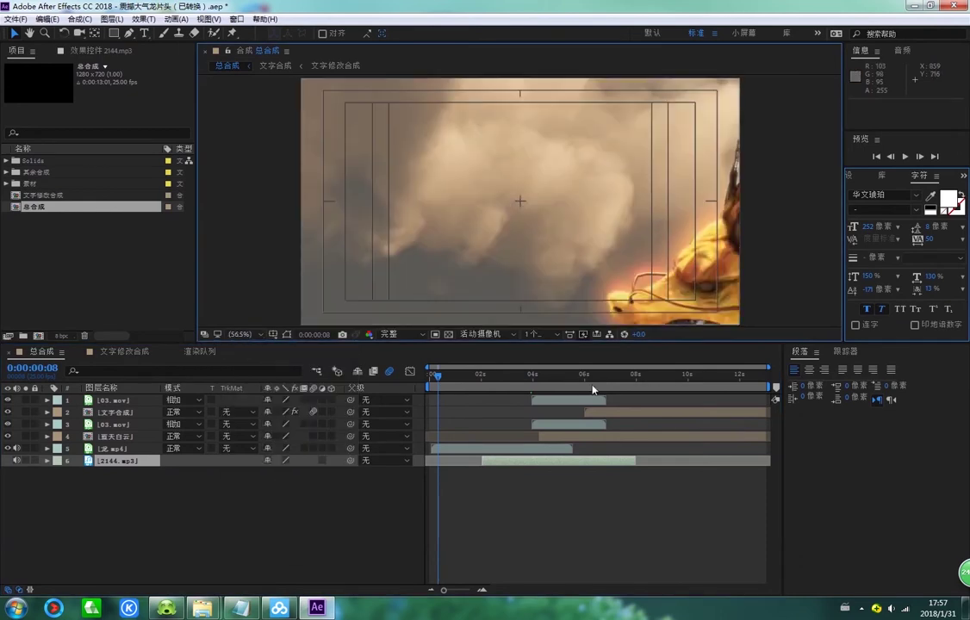
drag(436, 382, 429, 376)
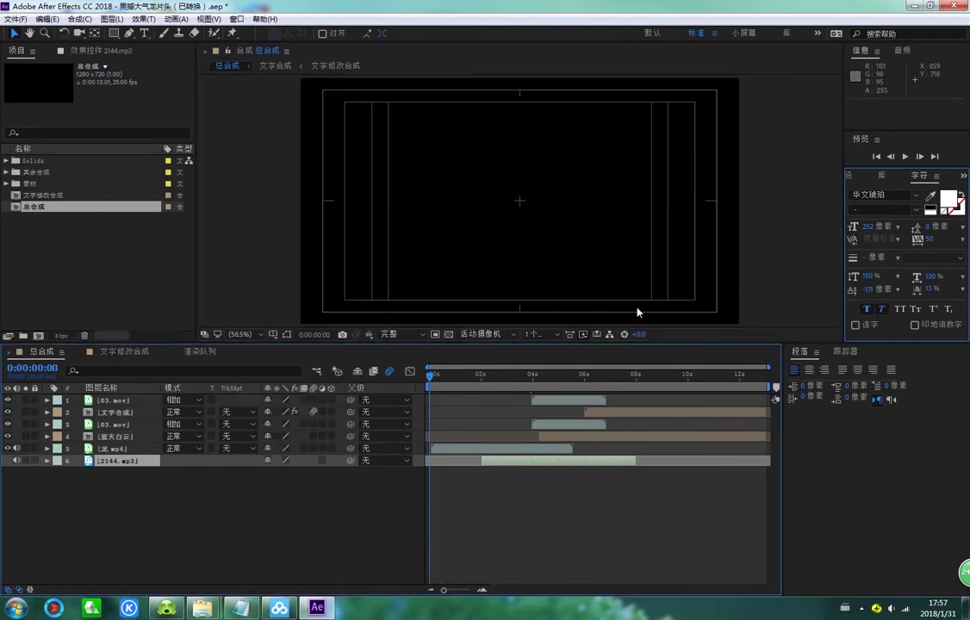
- Preview 总合成, then scrub to where the gold YOU LOGO title appears
click(904, 157)
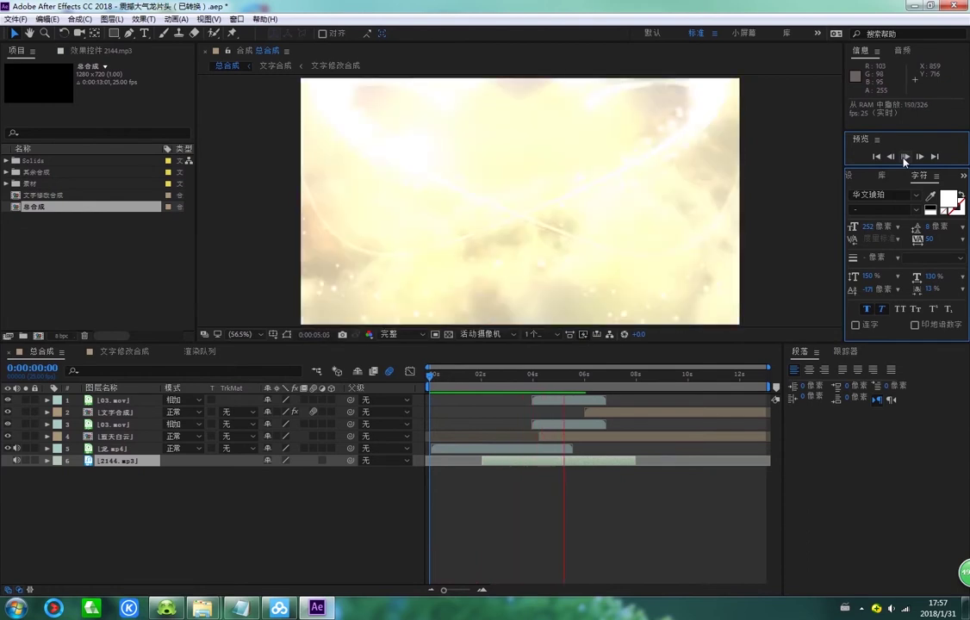
click(904, 157)
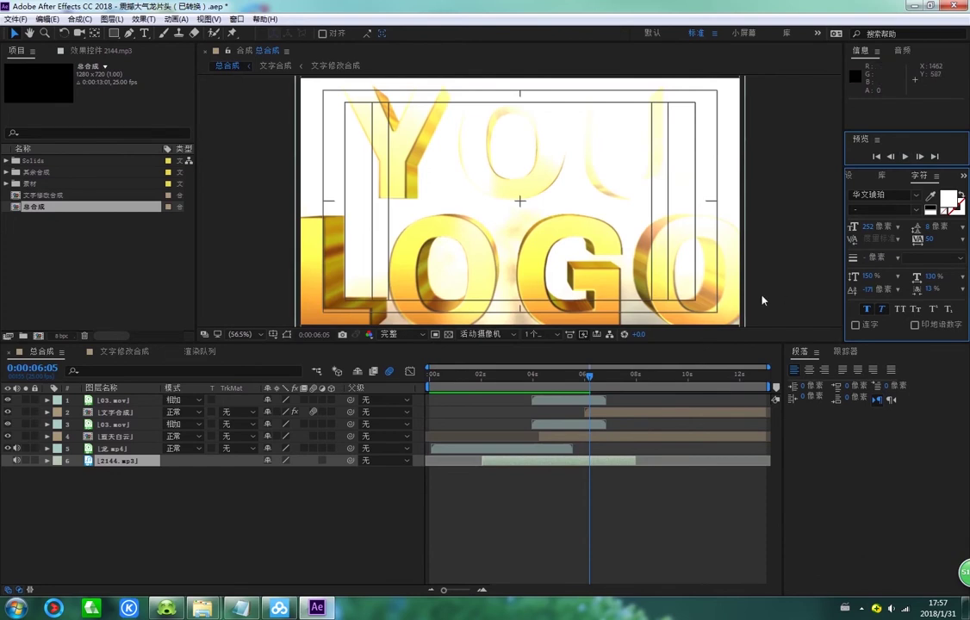
drag(590, 377, 632, 376)
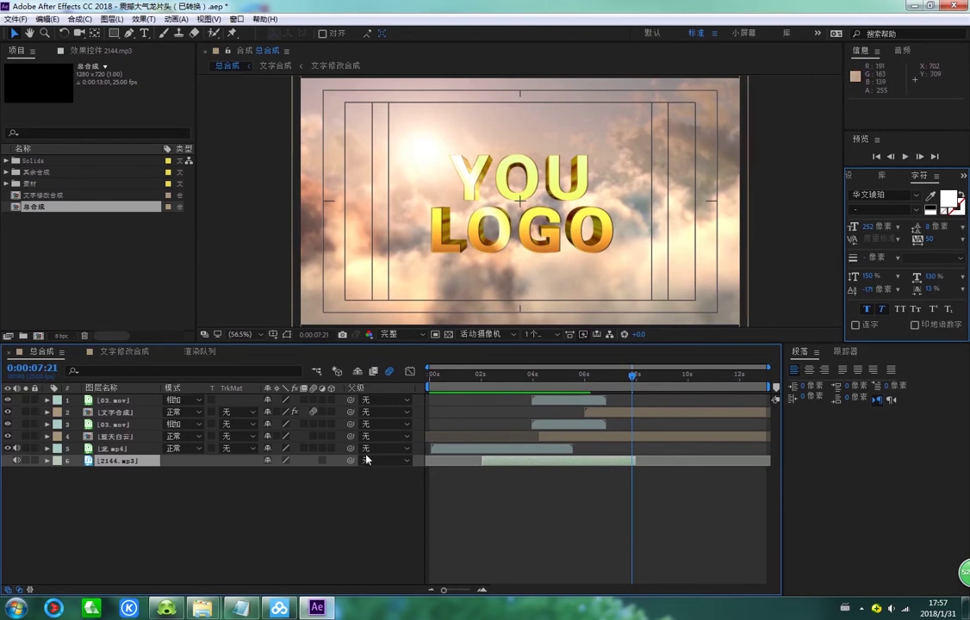
click(119, 448)
click(123, 436)
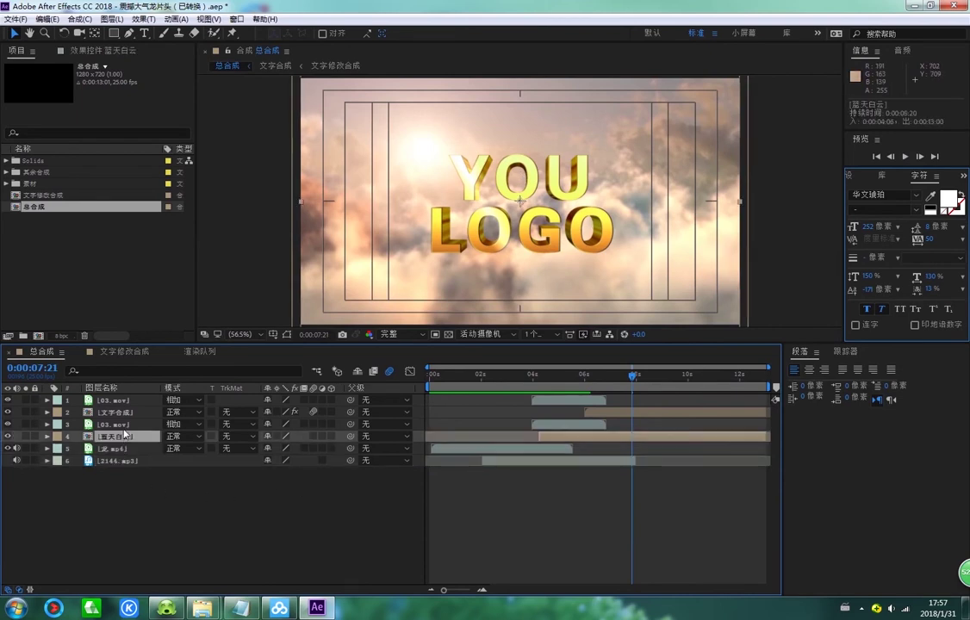
click(128, 426)
click(118, 412)
click(115, 400)
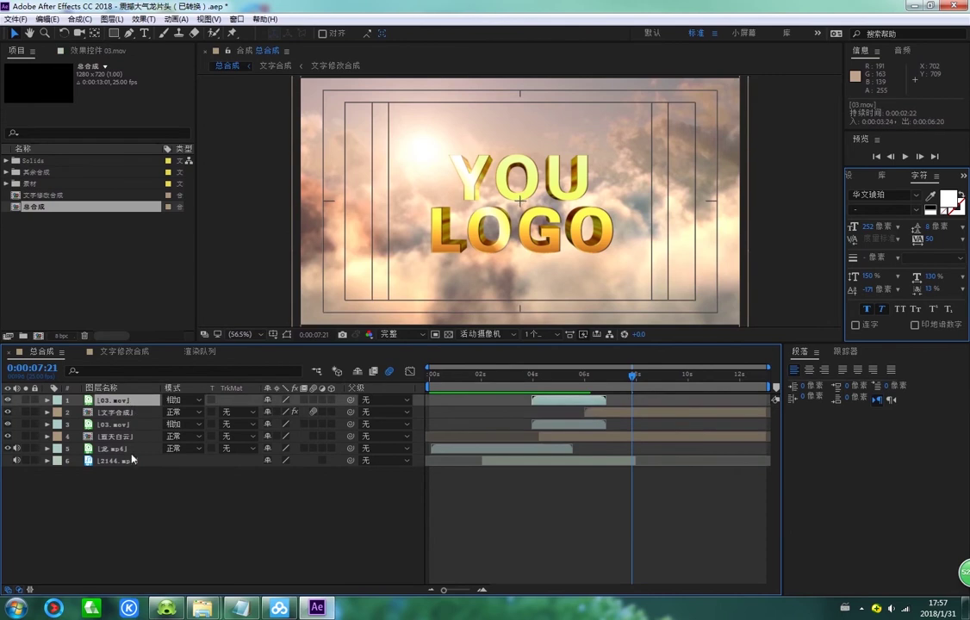
click(132, 461)
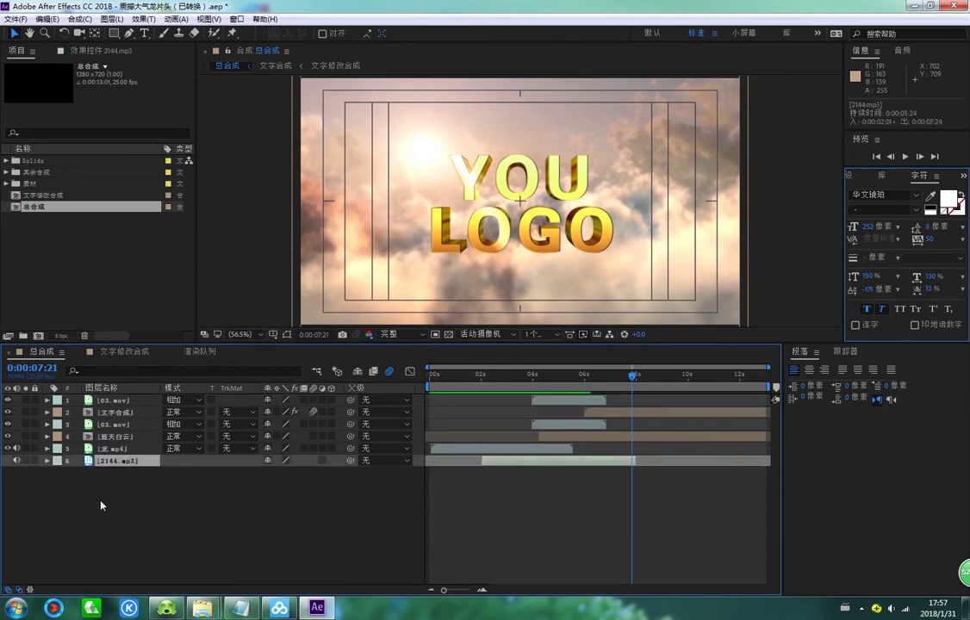
click(120, 400)
click(116, 412)
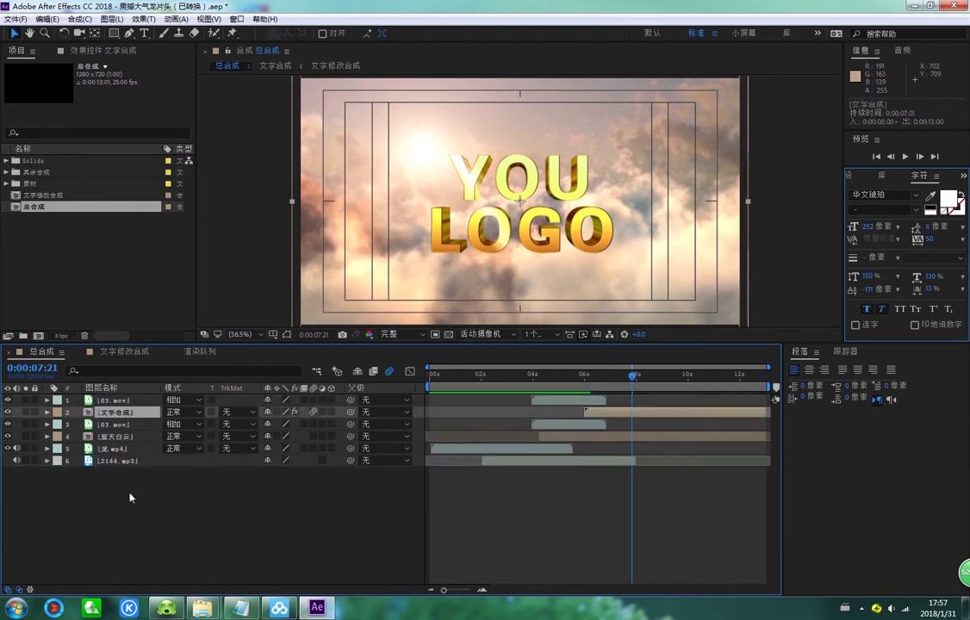
click(95, 464)
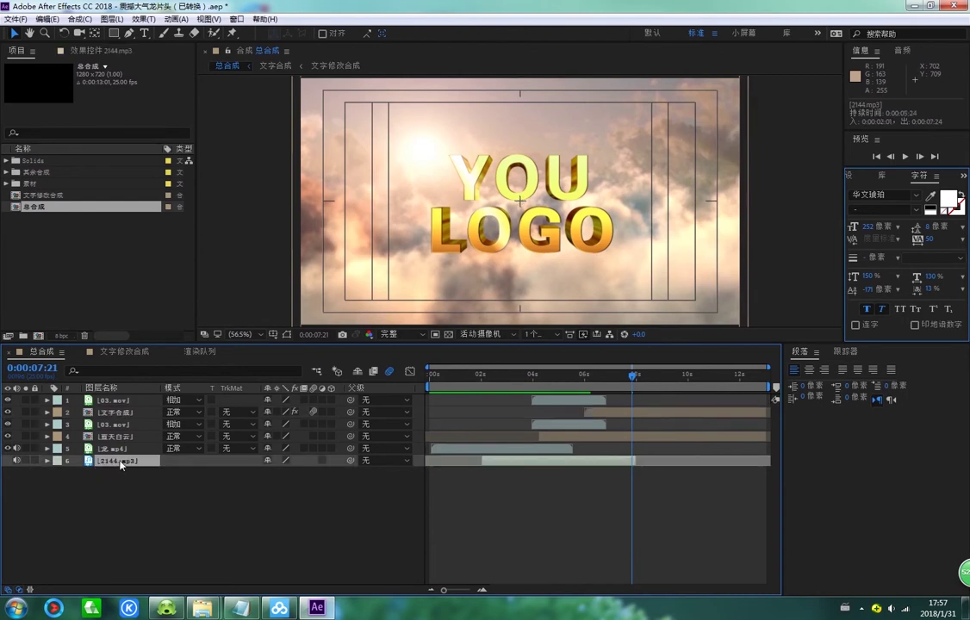
click(113, 450)
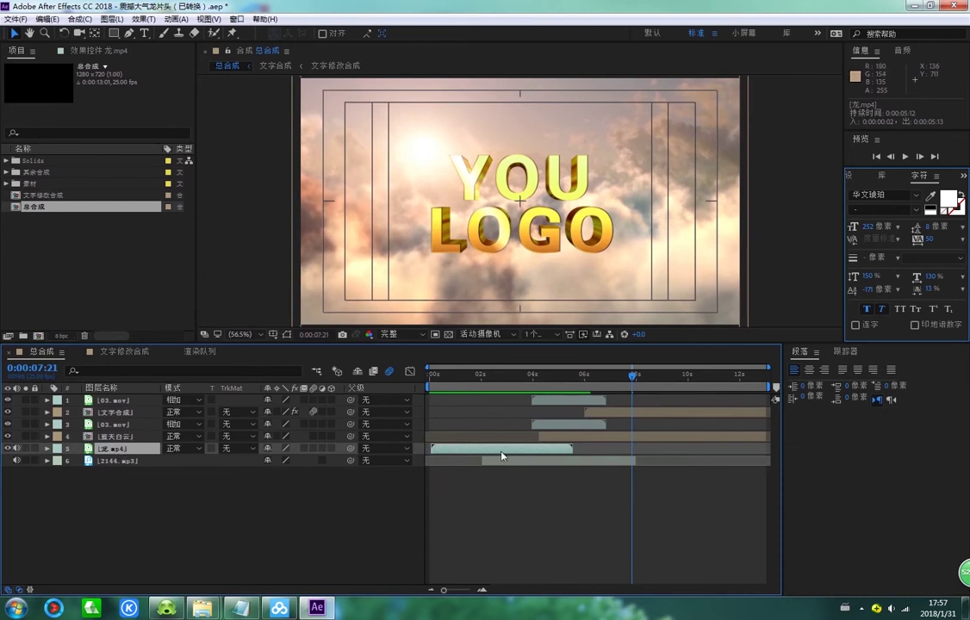
click(512, 376)
drag(514, 378, 518, 377)
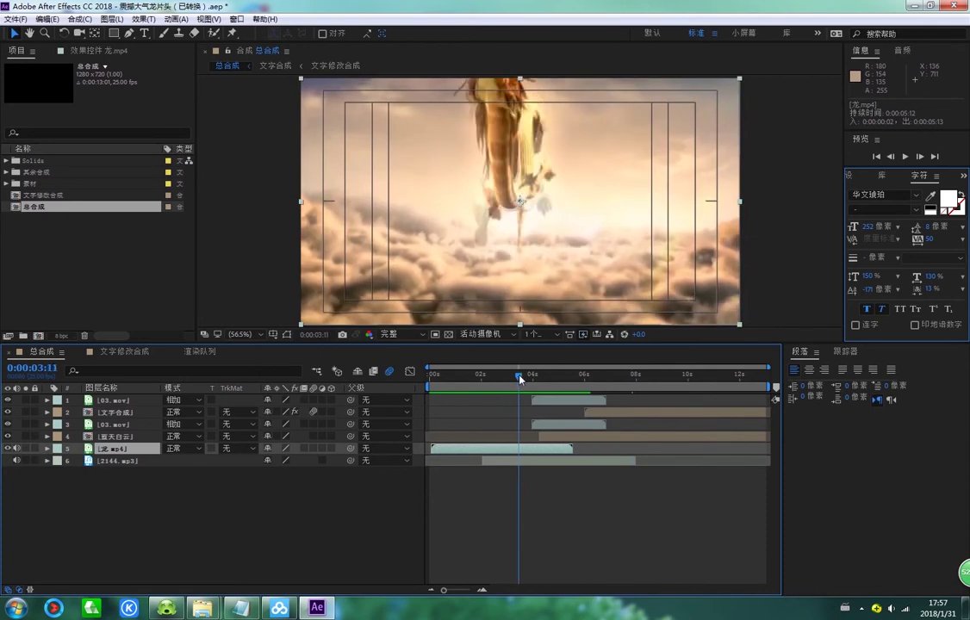
click(9, 448)
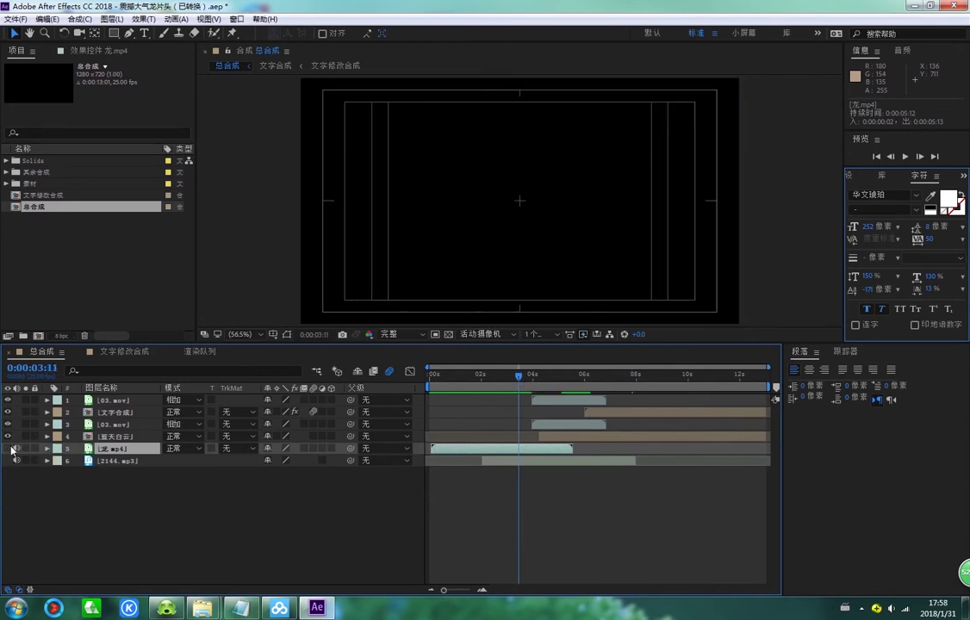
click(9, 449)
click(115, 437)
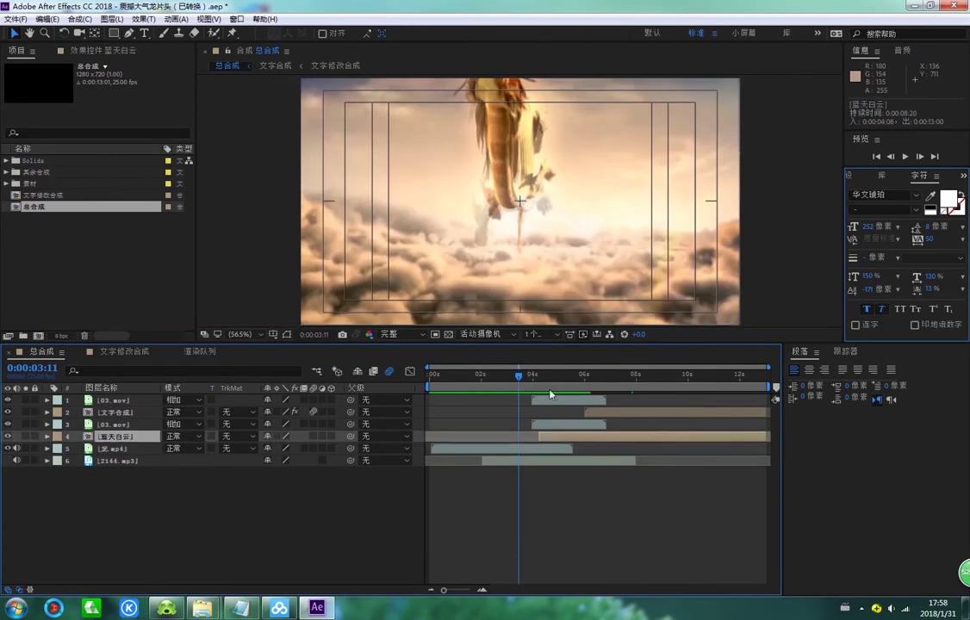
drag(520, 377, 539, 377)
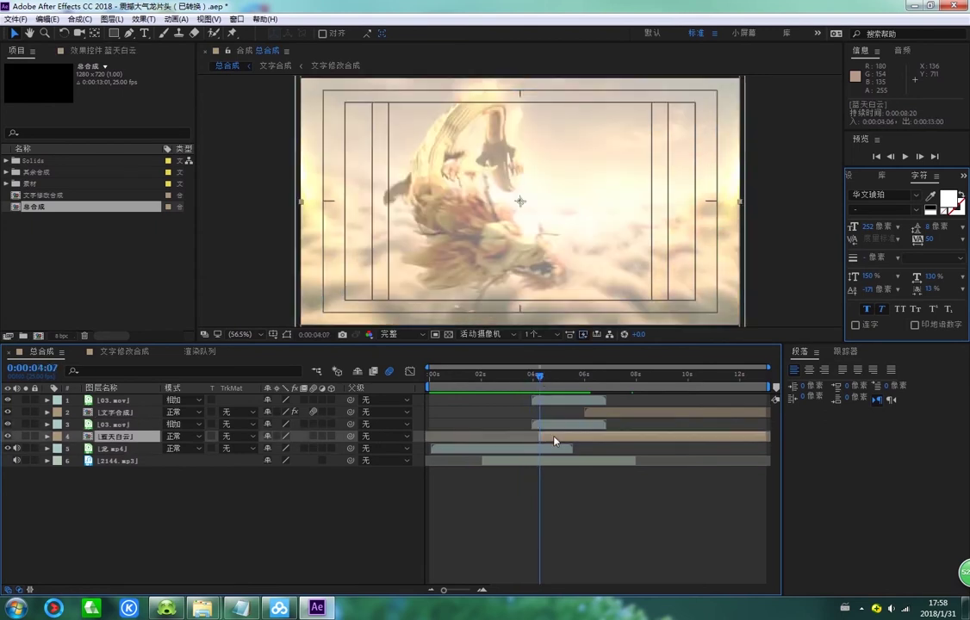
drag(540, 377, 496, 377)
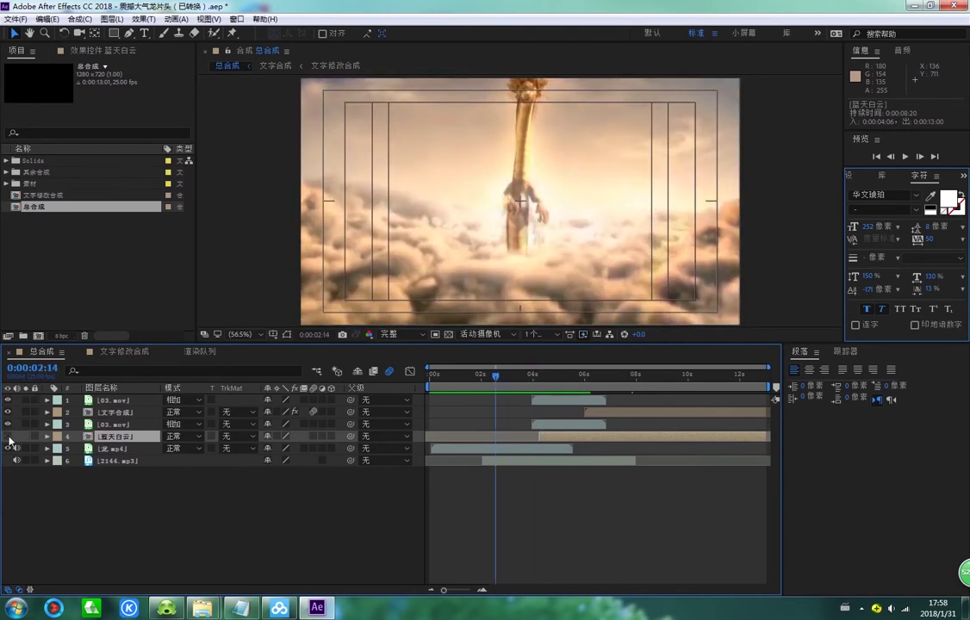
click(554, 376)
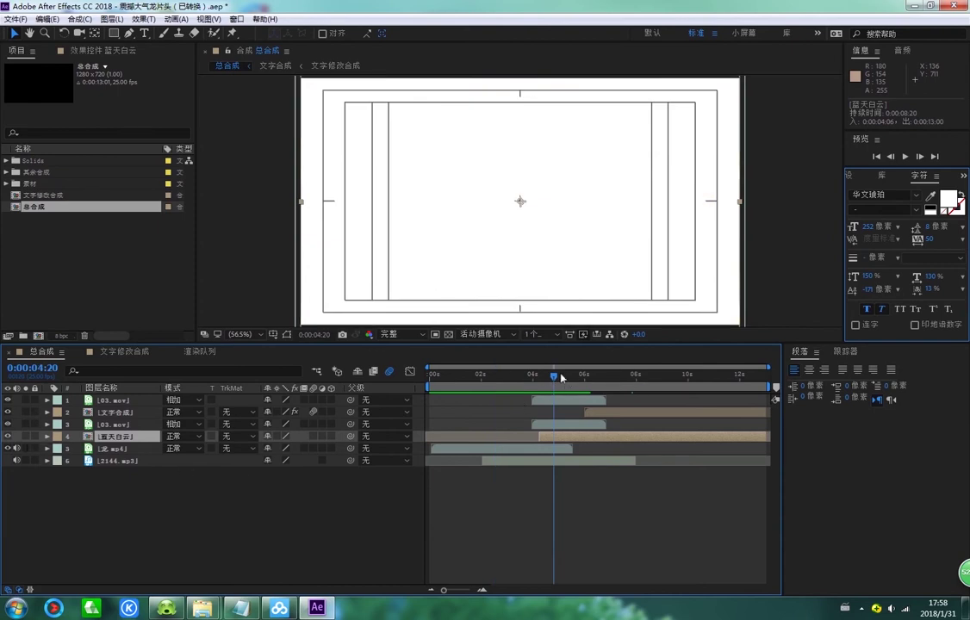
drag(556, 377, 586, 376)
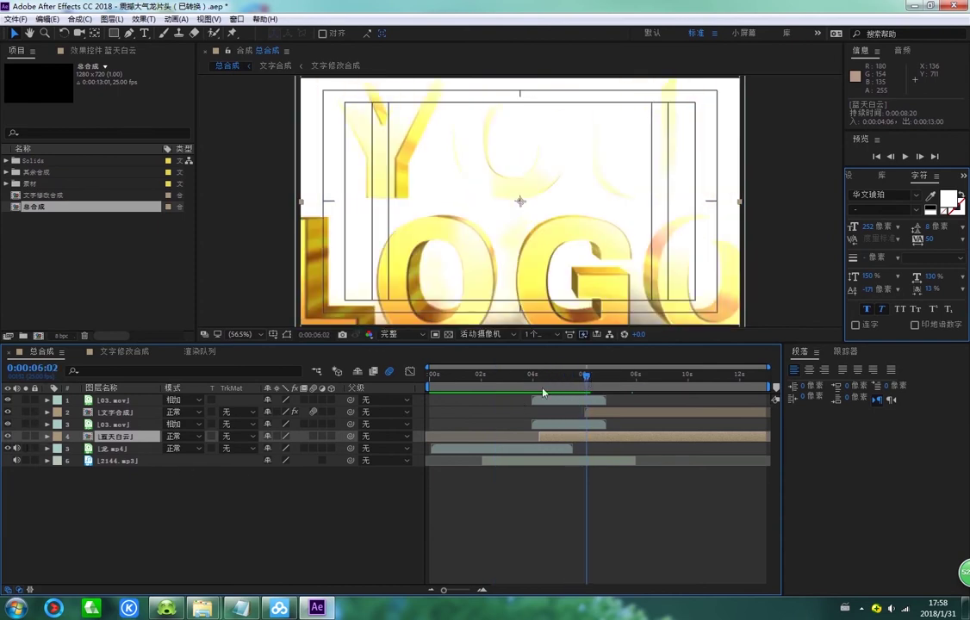
click(10, 437)
click(10, 437)
click(9, 437)
click(9, 437)
click(9, 436)
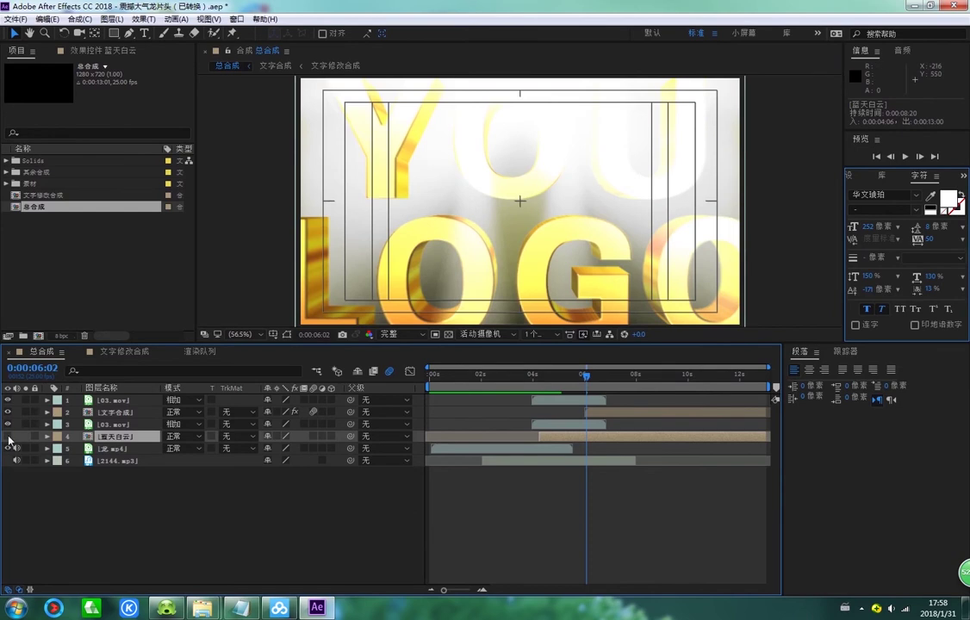
click(8, 436)
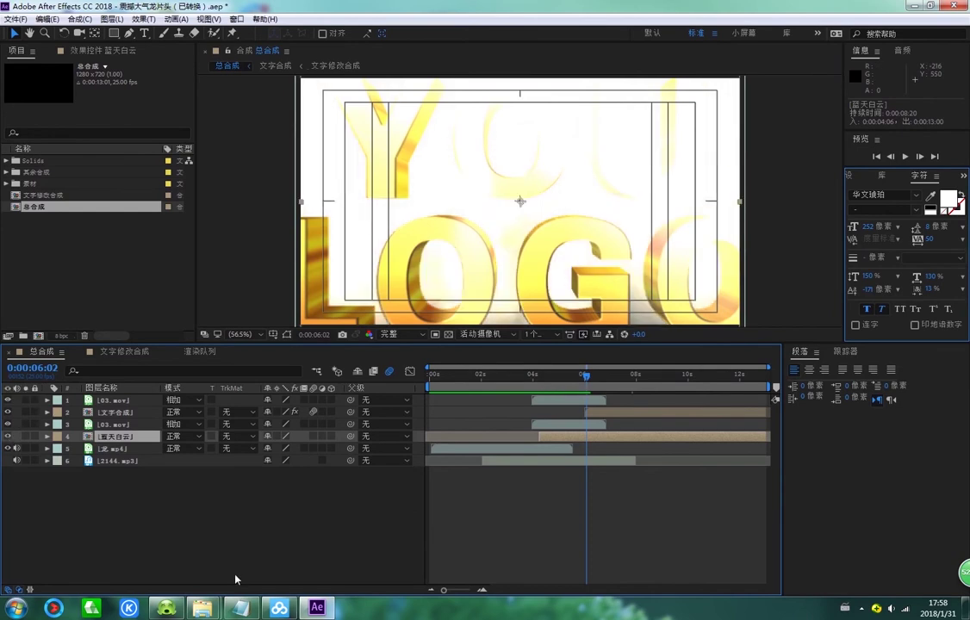
click(120, 414)
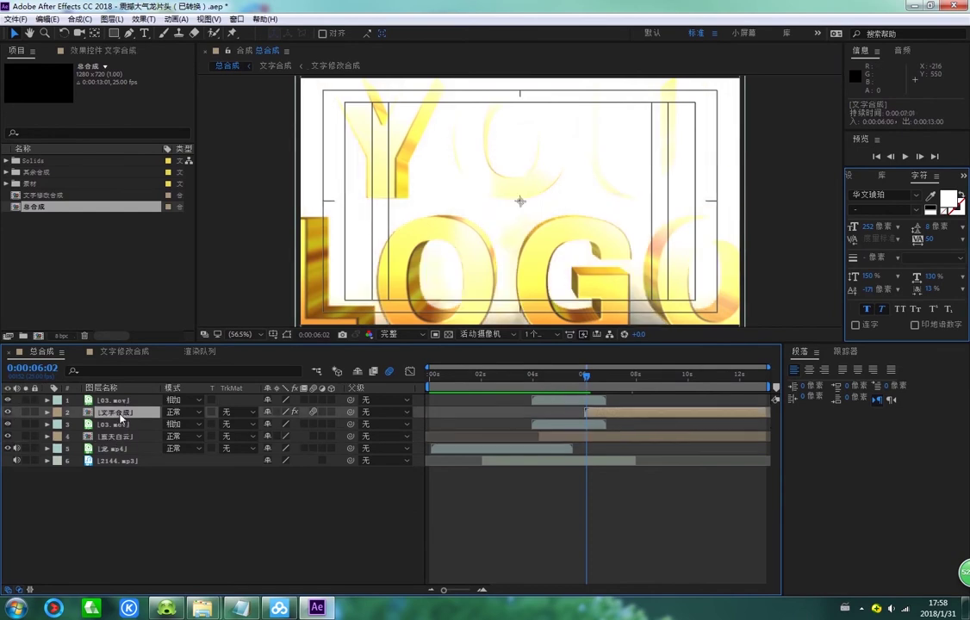
click(8, 412)
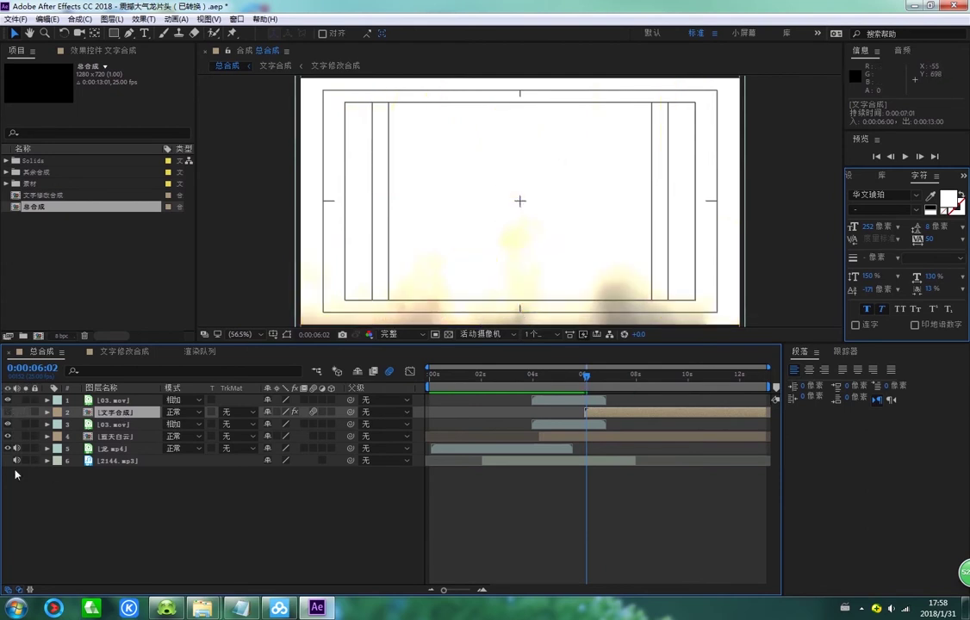
click(8, 413)
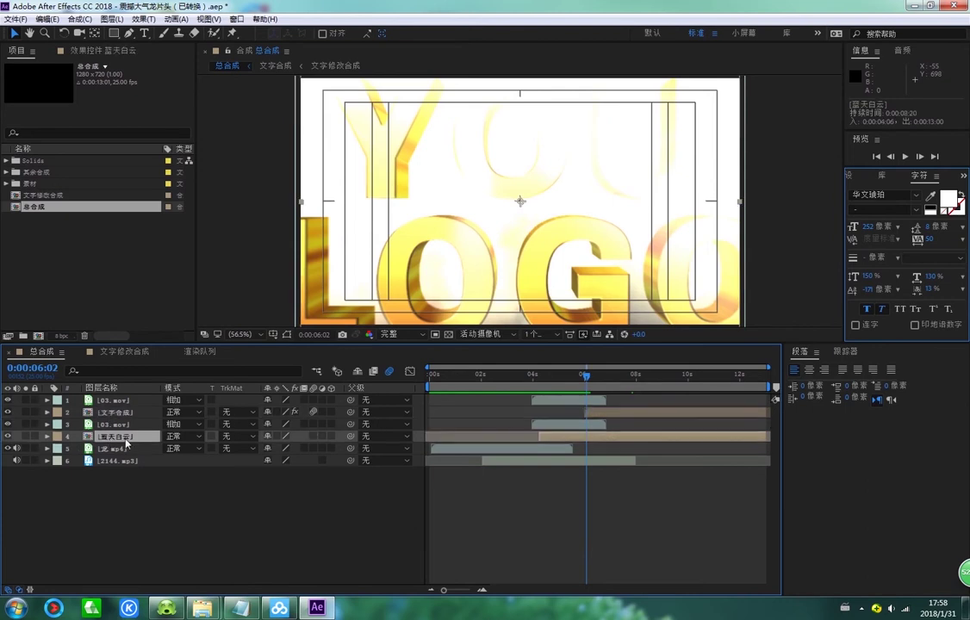
click(119, 413)
- Open the 文字合成 precomp, look through its tabs, and return to 总合成
double_click(121, 415)
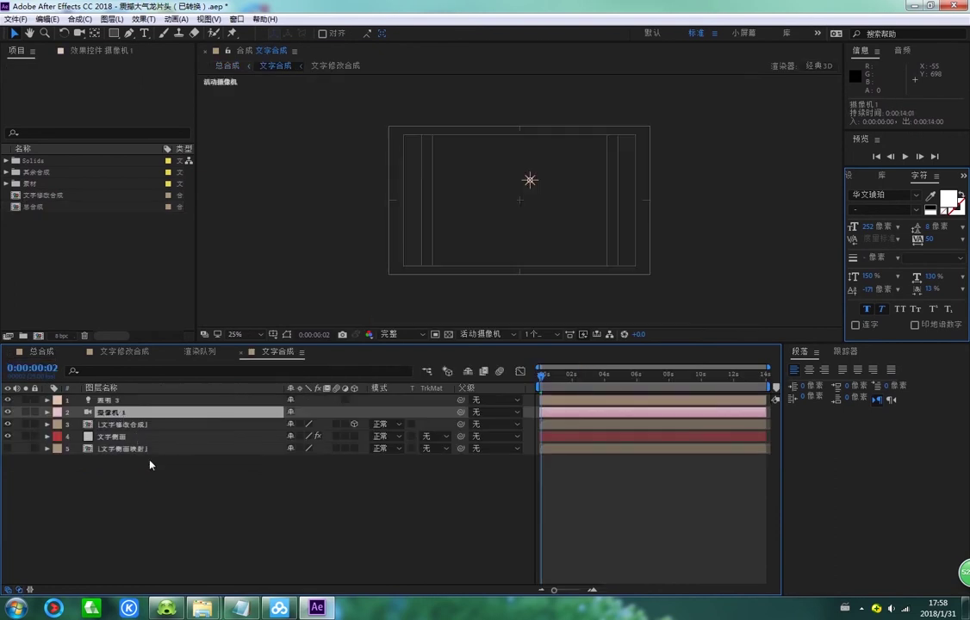
click(243, 352)
click(128, 352)
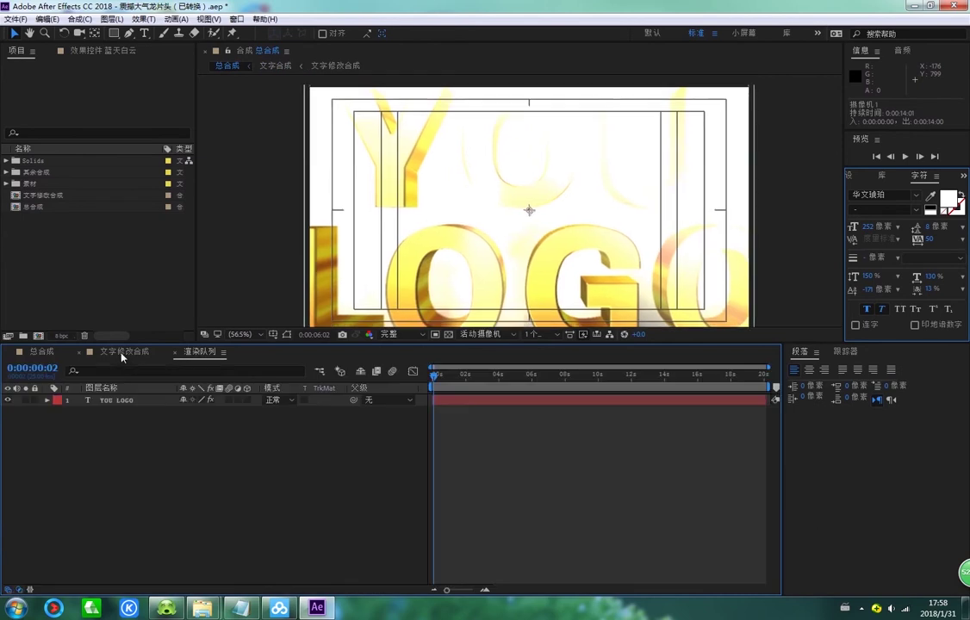
click(39, 352)
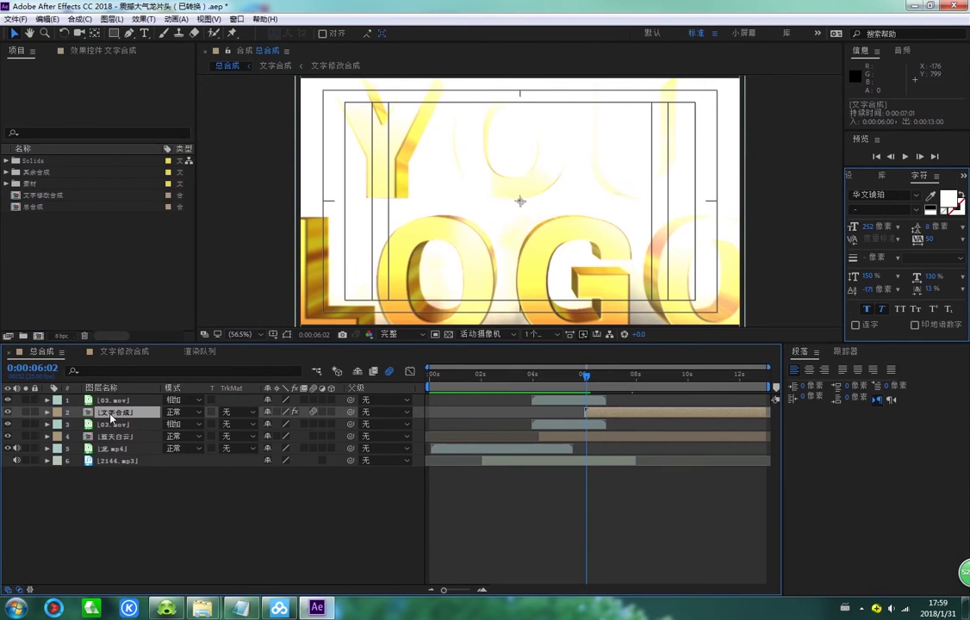
- Reopen 文字合成 and toggle the 文字修改合成 and 文字表面 layers' visibility to compare
double_click(111, 416)
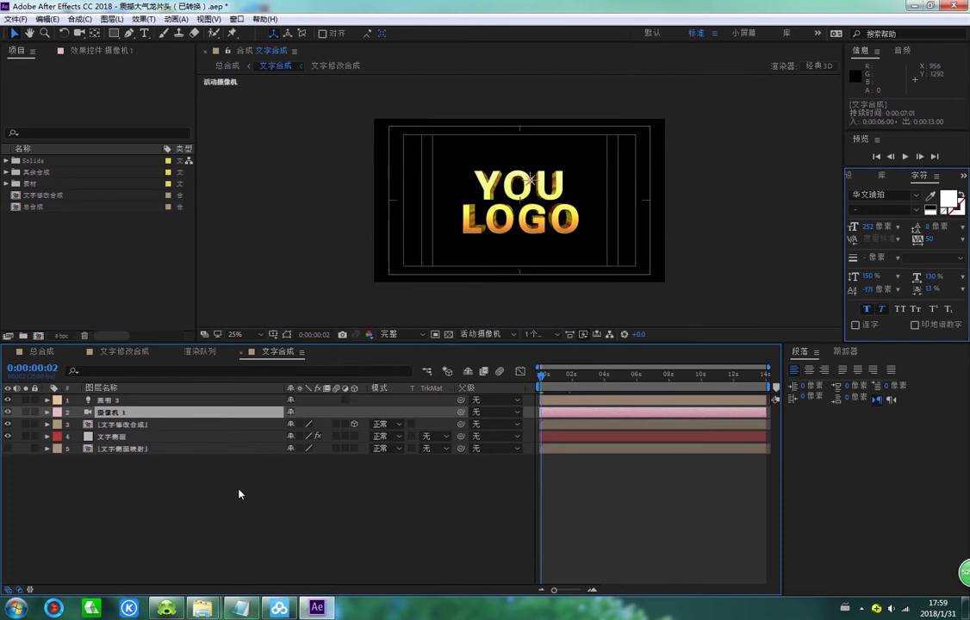
click(8, 423)
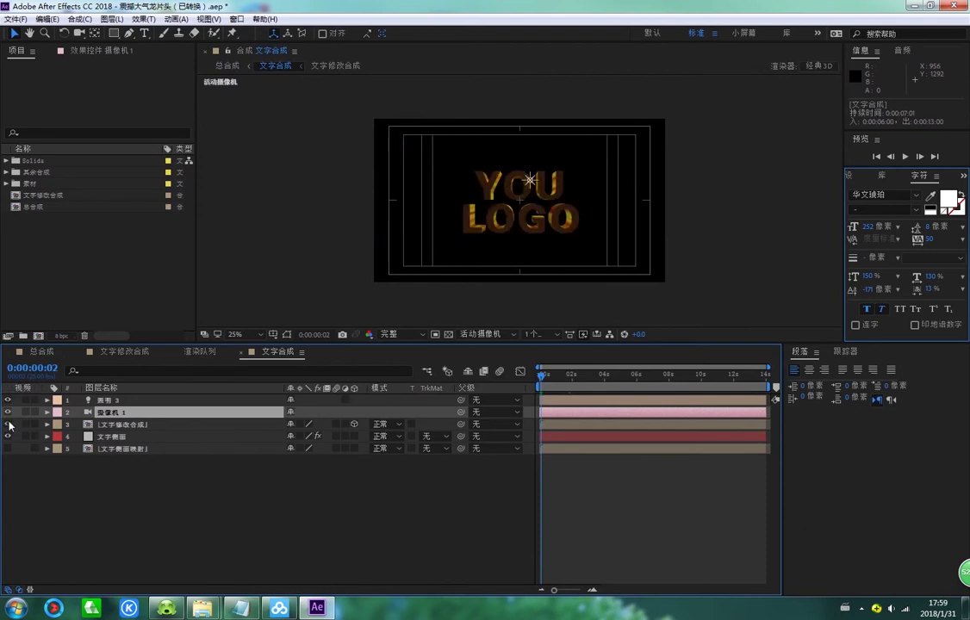
click(8, 424)
click(9, 436)
click(9, 437)
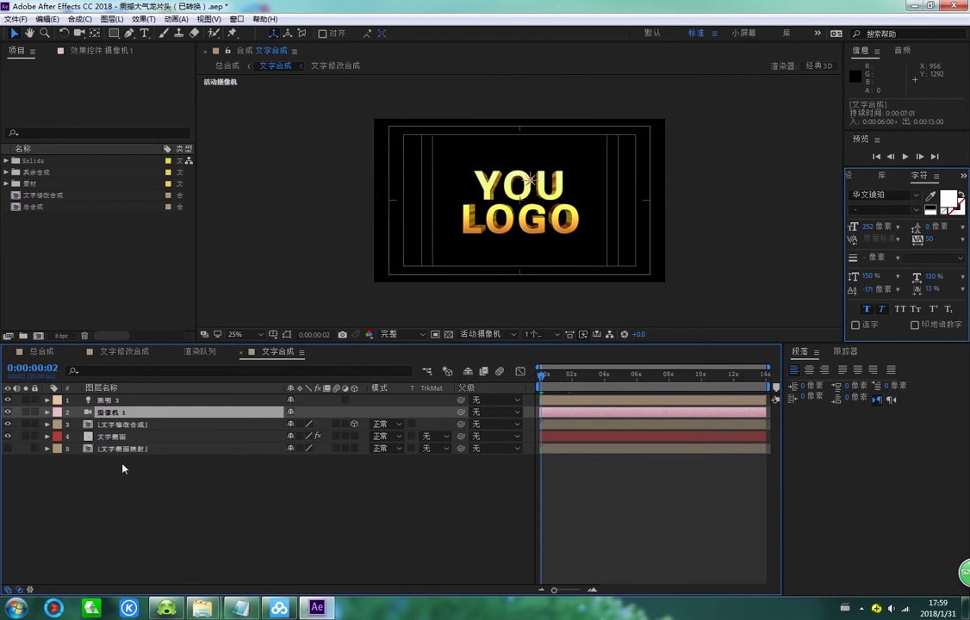
- Find the YOU LOGO text layer in 文字修改合成 and reopen that precomp from 文字合成
click(121, 423)
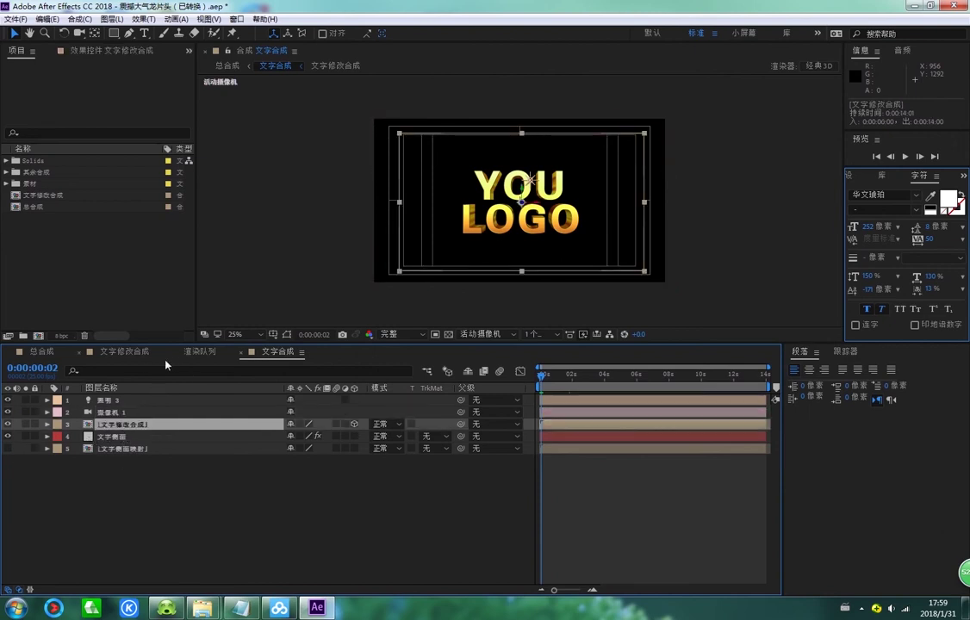
click(134, 353)
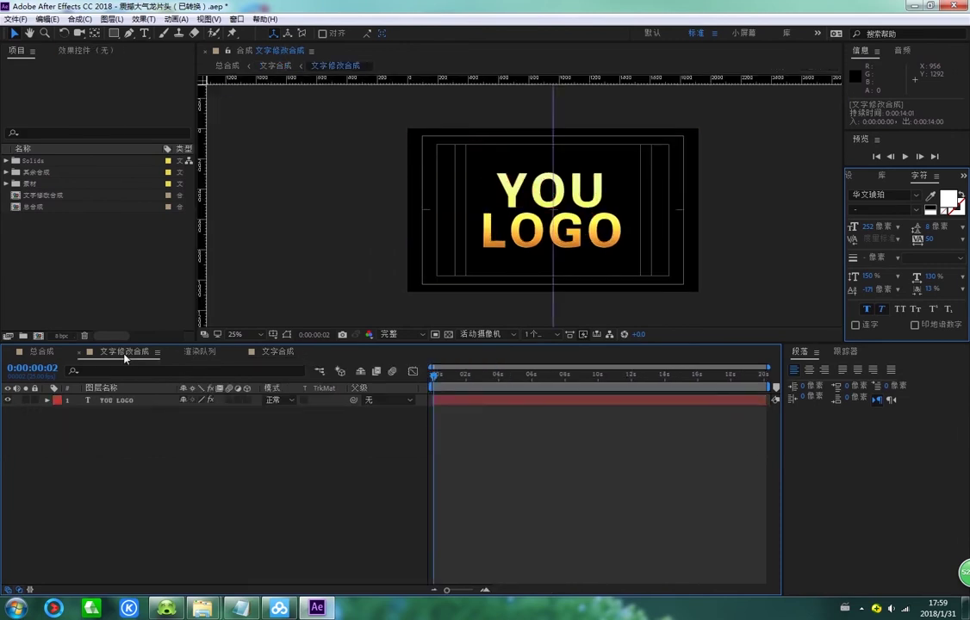
click(114, 401)
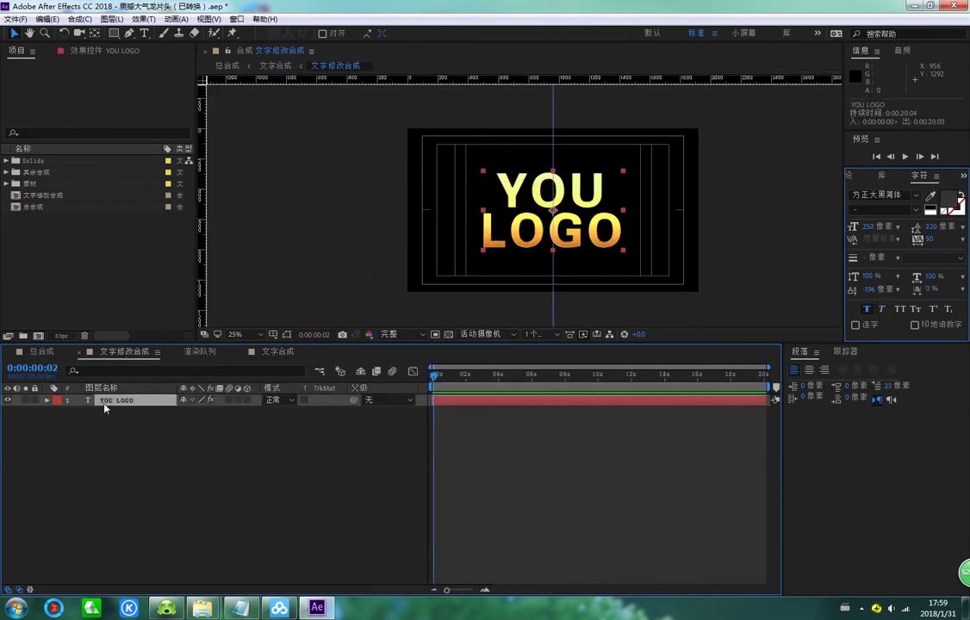
click(81, 353)
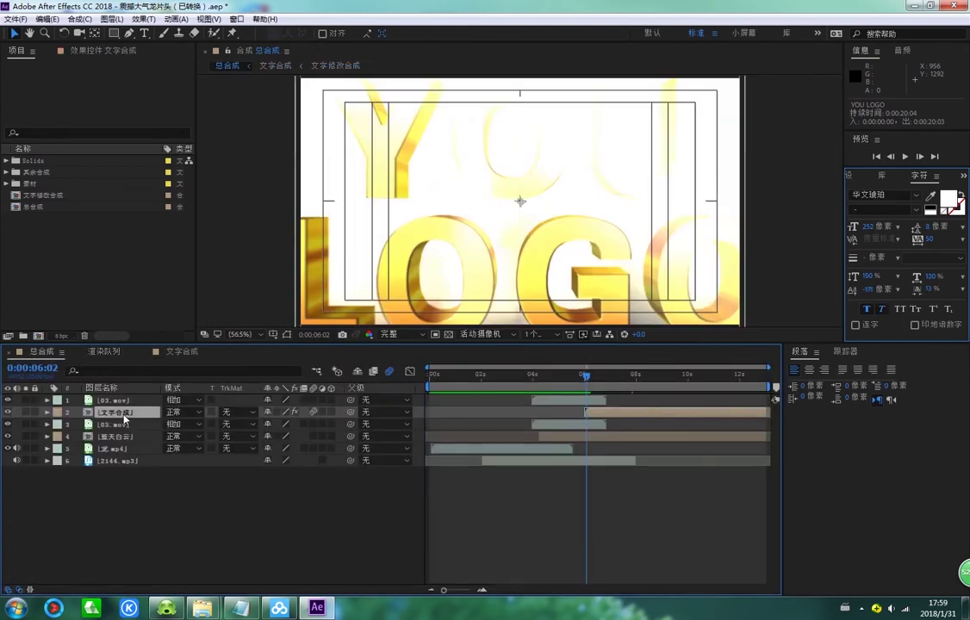
double_click(124, 415)
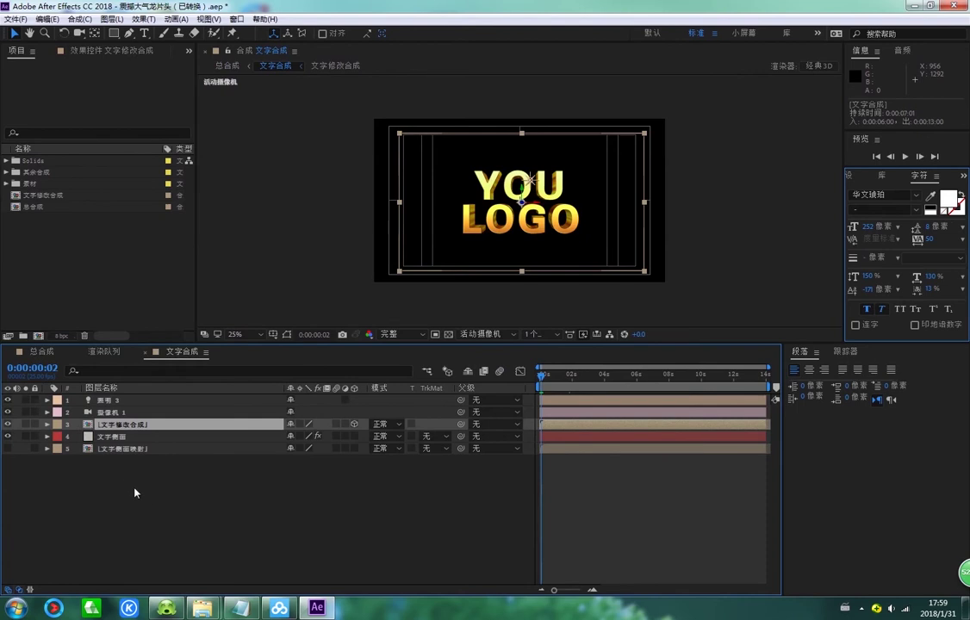
double_click(138, 426)
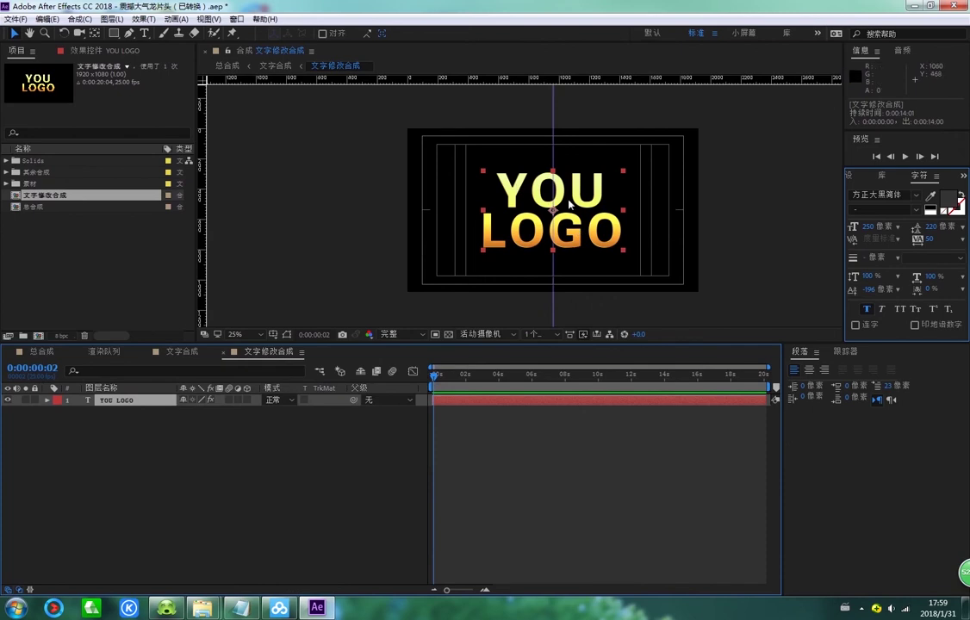
- Select the YOU LOGO text, clear stray letters, and type 你好 with the Sogou IME
double_click(569, 204)
double_click(570, 203)
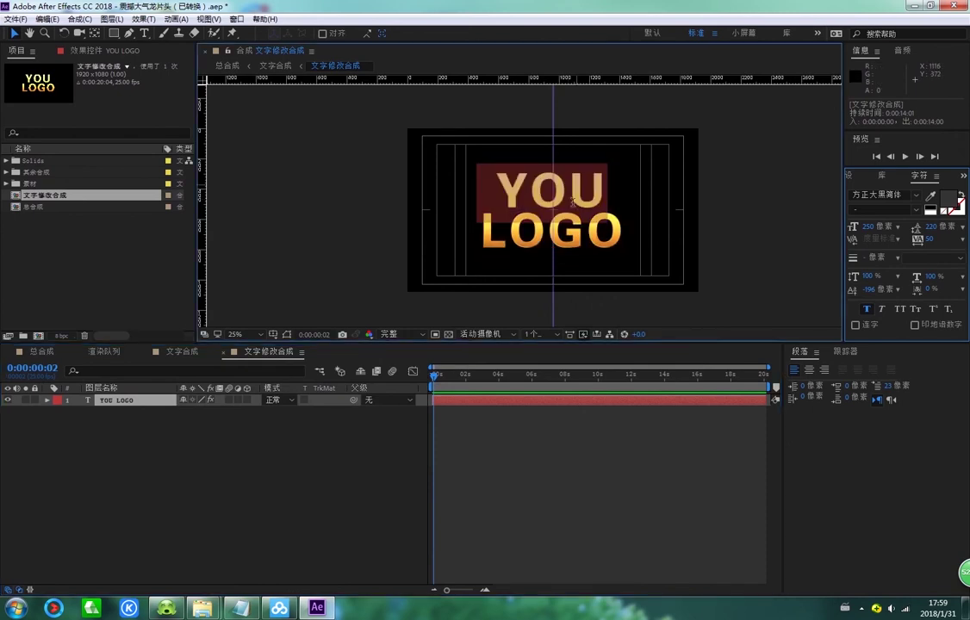
drag(624, 229, 448, 155)
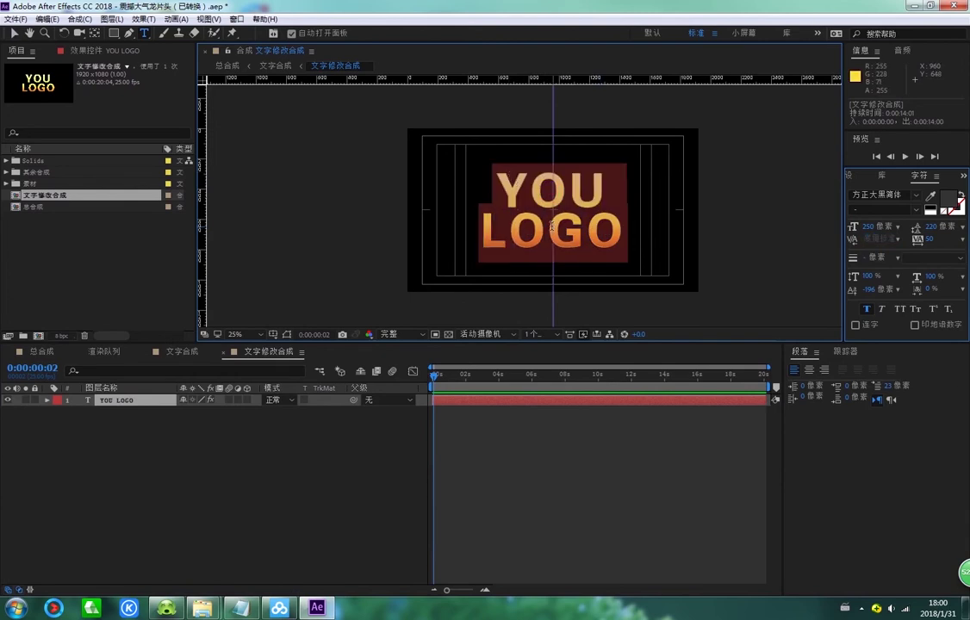
text(jghhjk)
key(Left)
key(Delete)
key(BackSpace)
key(BackSpace)
key(BackSpace)
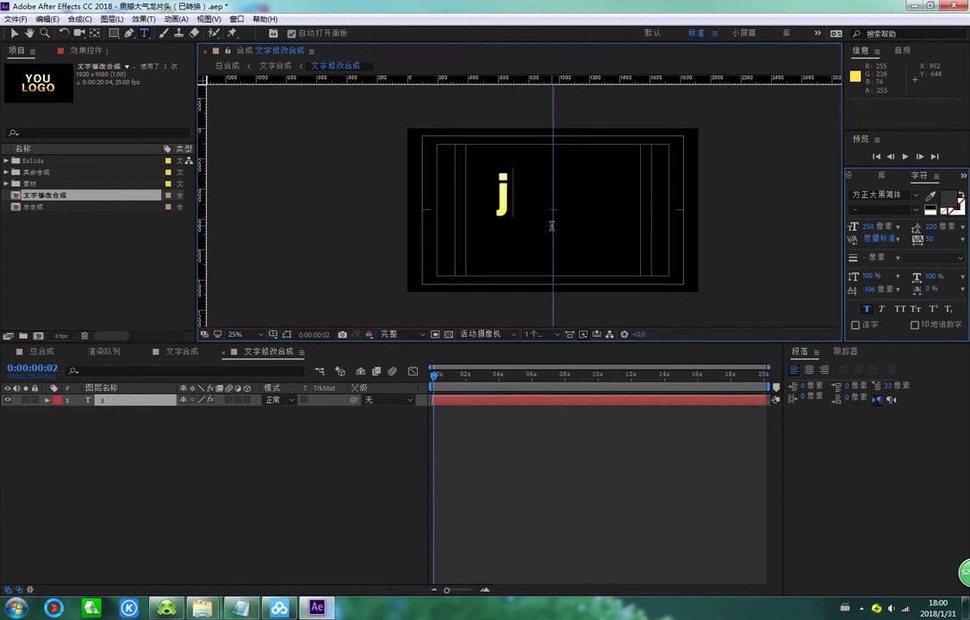
key(ctrl+shift)
key(ctrl+shift)
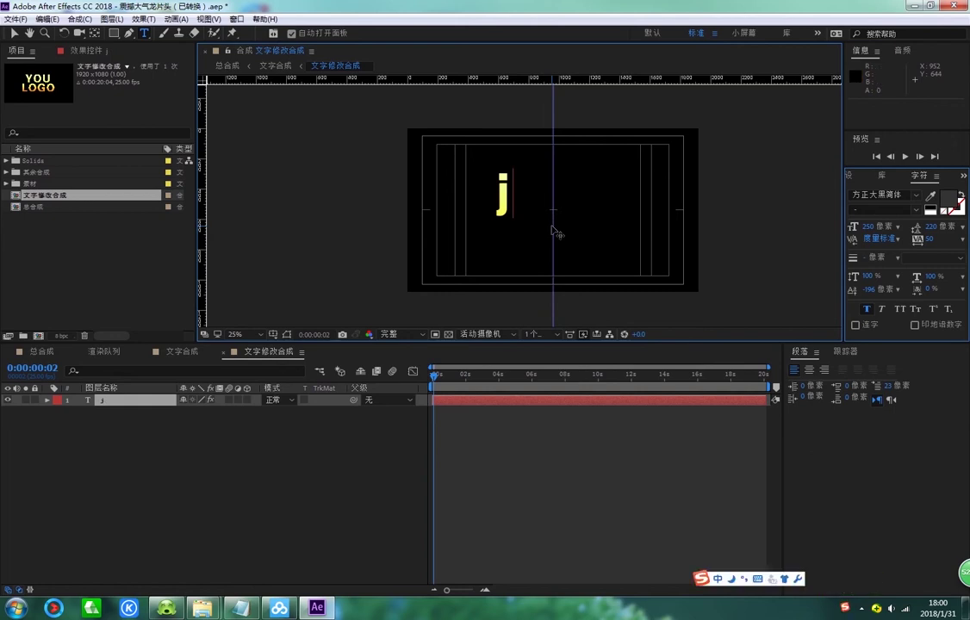
key(BackSpace)
text(ni你好)
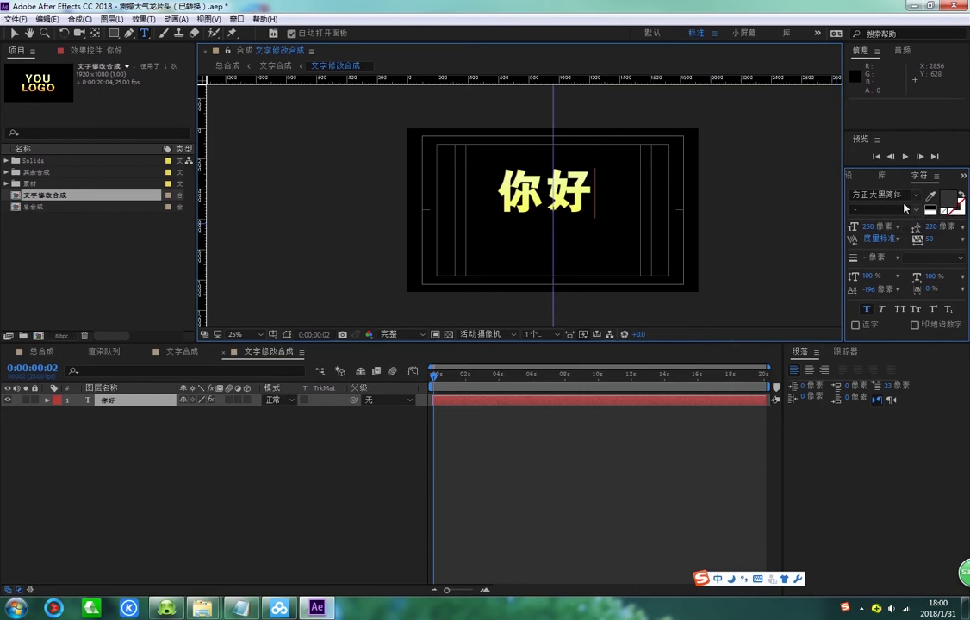
- Select both characters of 你好 and try the 方正仿宋简体 font on them
click(887, 195)
click(799, 254)
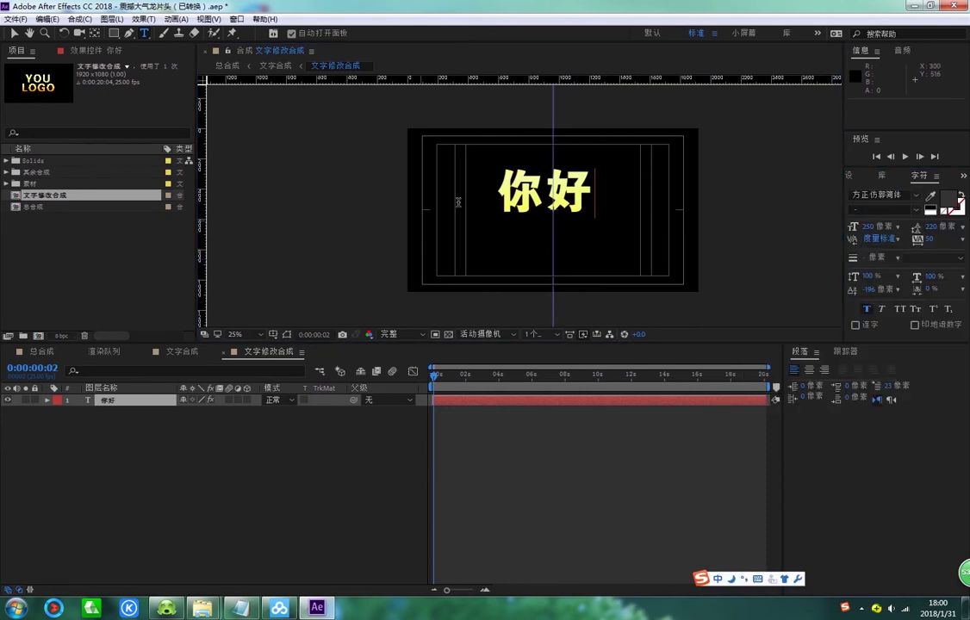
click(497, 191)
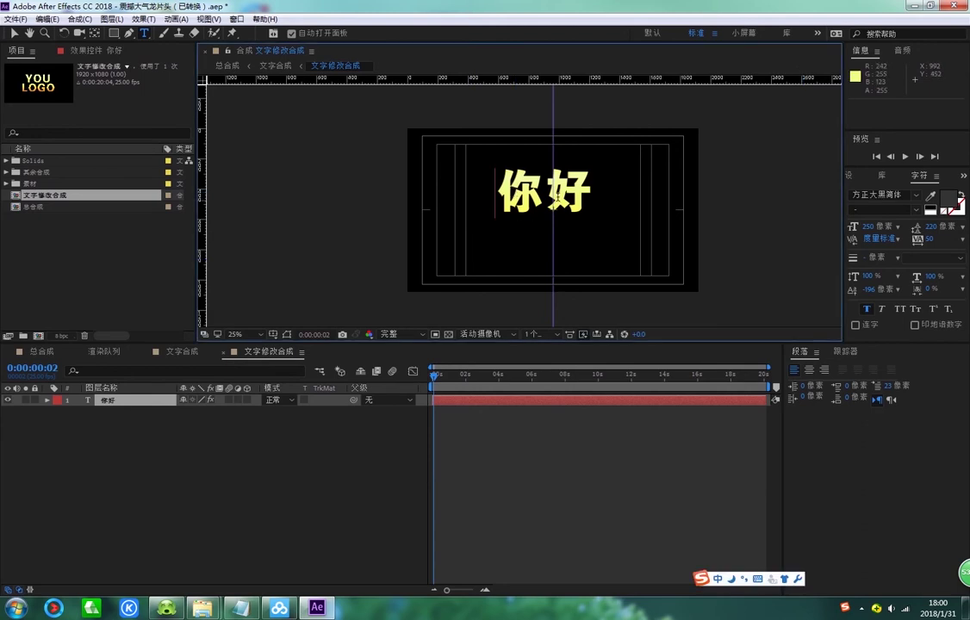
click(590, 191)
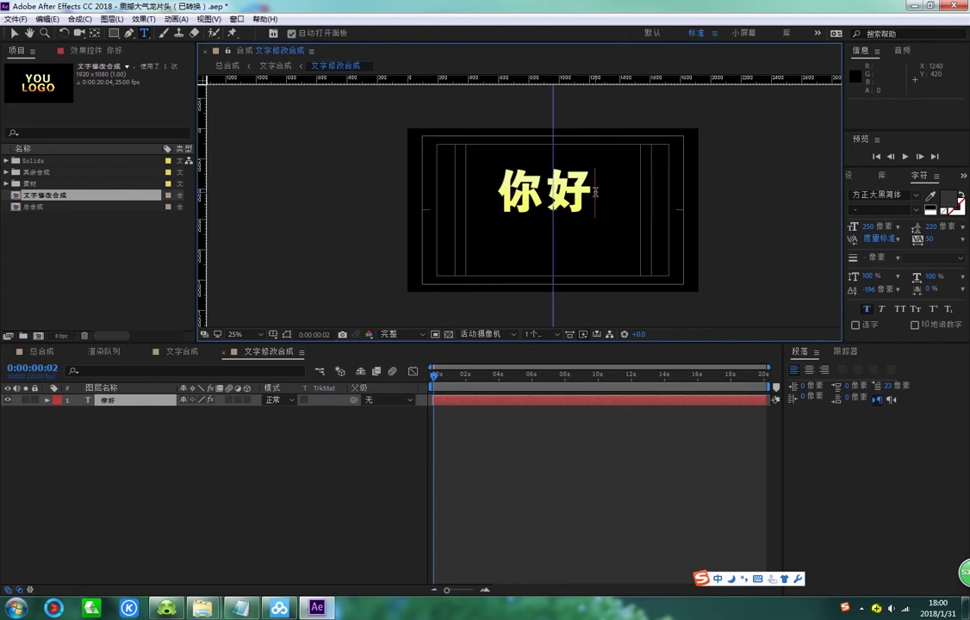
drag(594, 192, 458, 180)
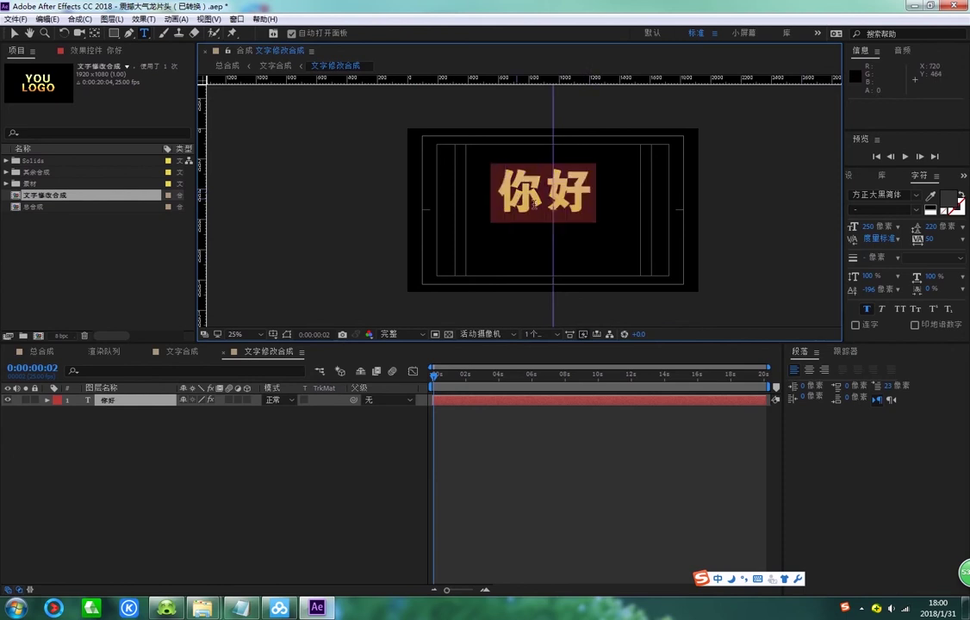
click(914, 196)
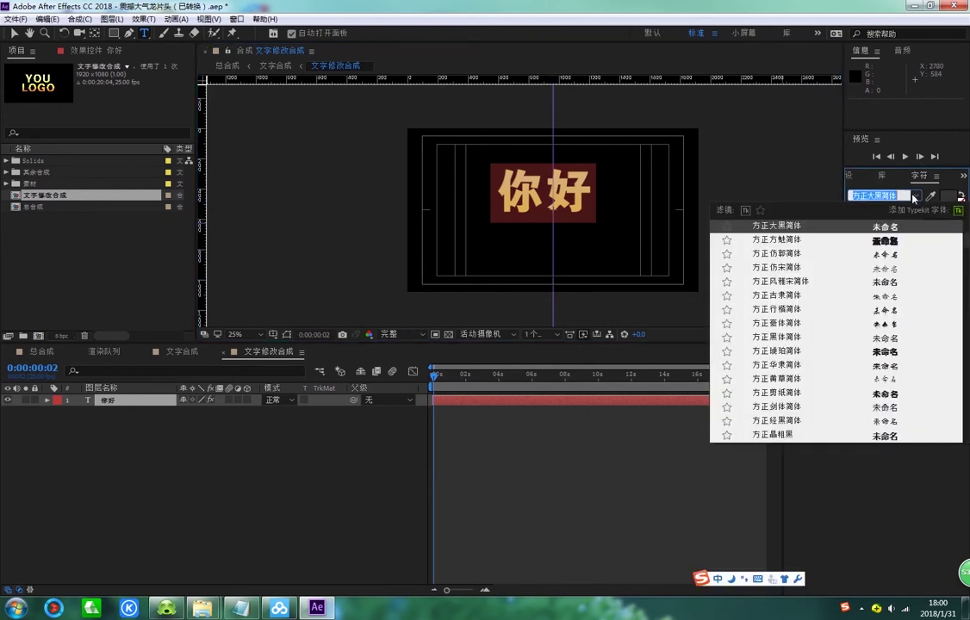
click(827, 270)
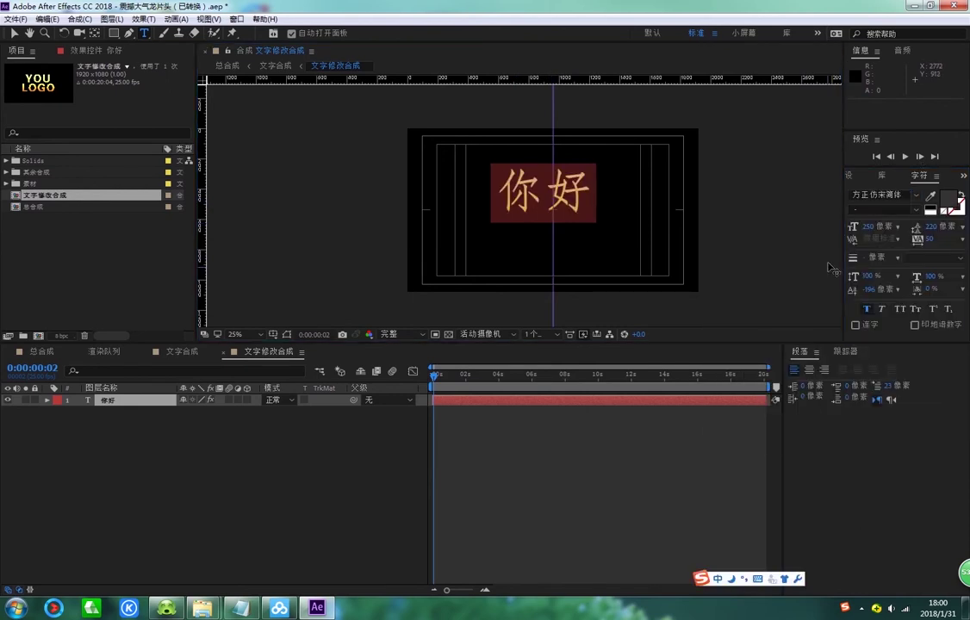
- Switch the 你好 font to 方正华隶简体 and exit text editing
click(896, 195)
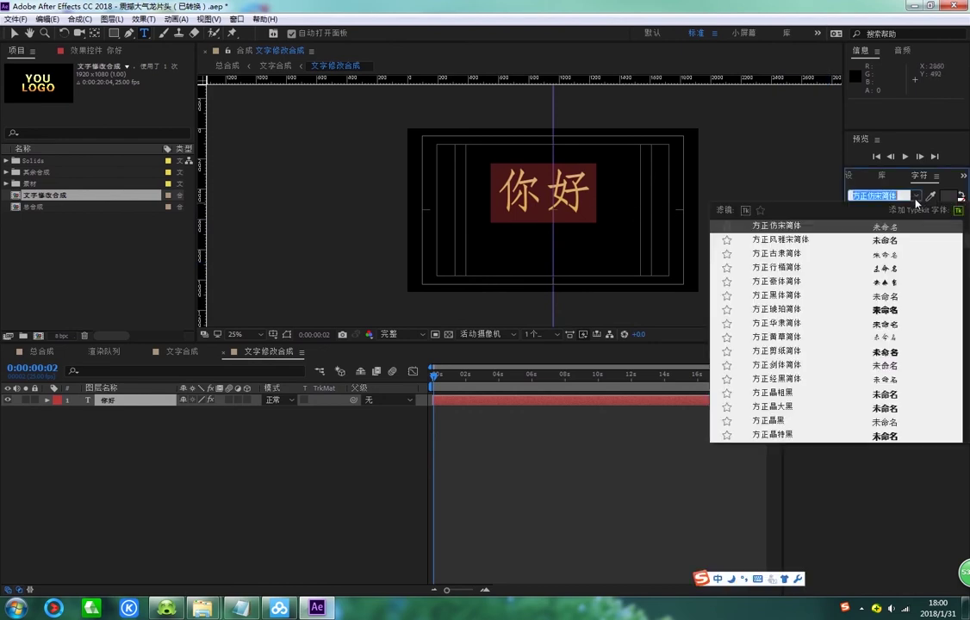
click(834, 325)
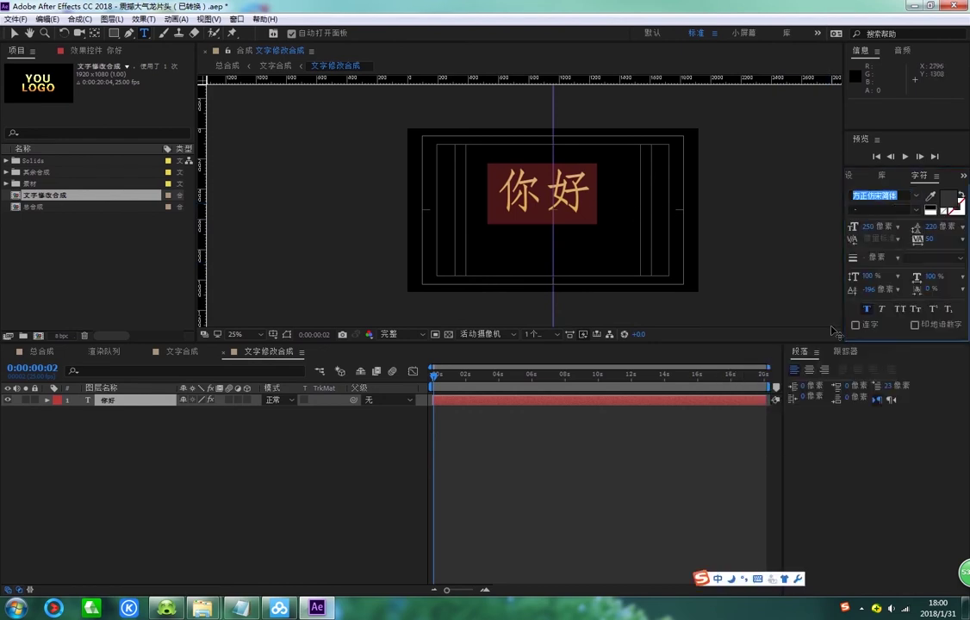
key(Down)
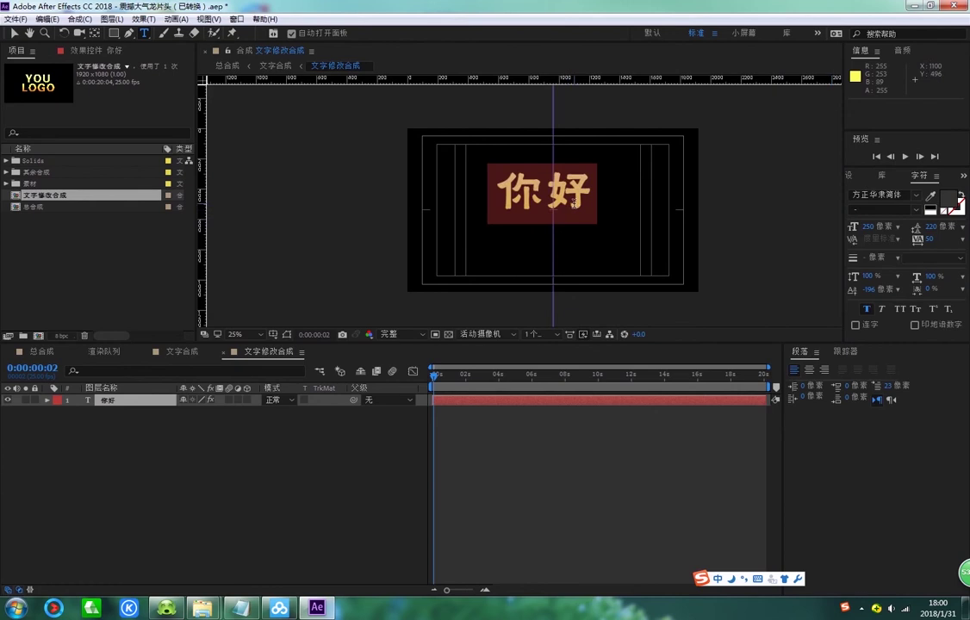
click(14, 33)
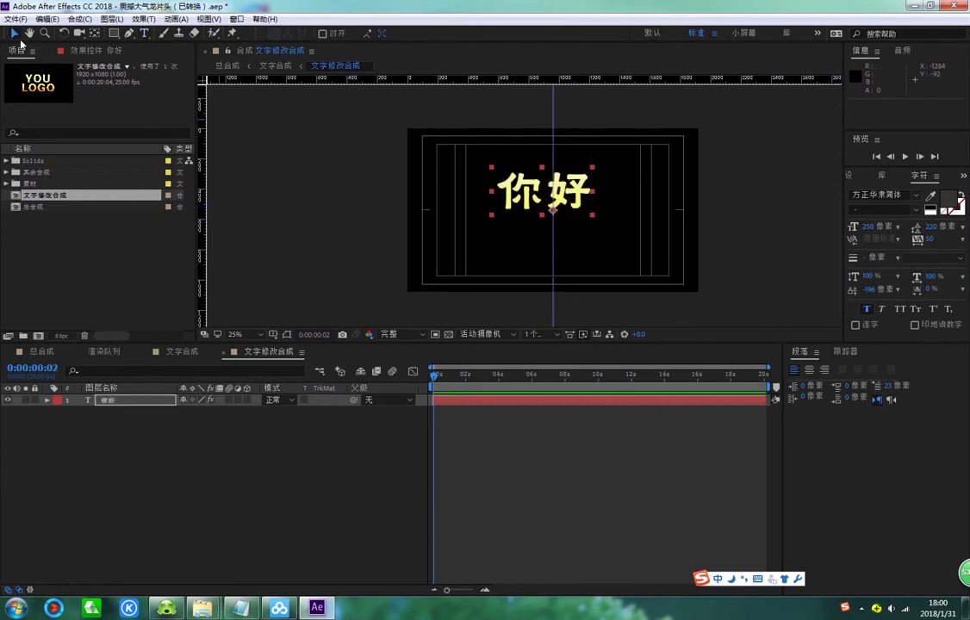
- Move 你好 to about 1055.9, 719.9 and scale it to roughly 159% by 201%
drag(519, 182, 557, 207)
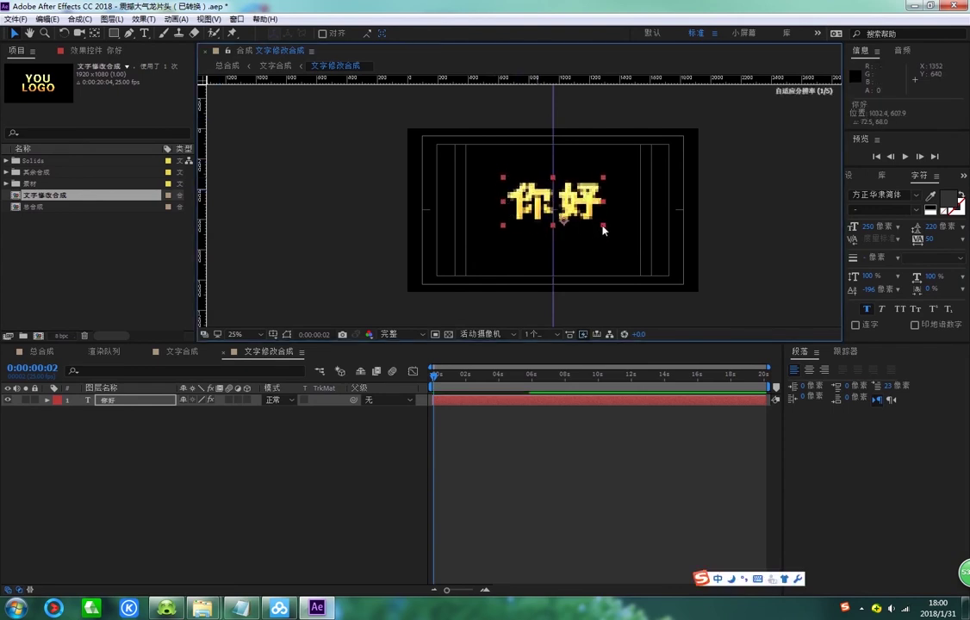
mouse_move(603, 226)
mouse_down()
mouse_move(630, 220)
mouse_move(618, 234)
mouse_up()
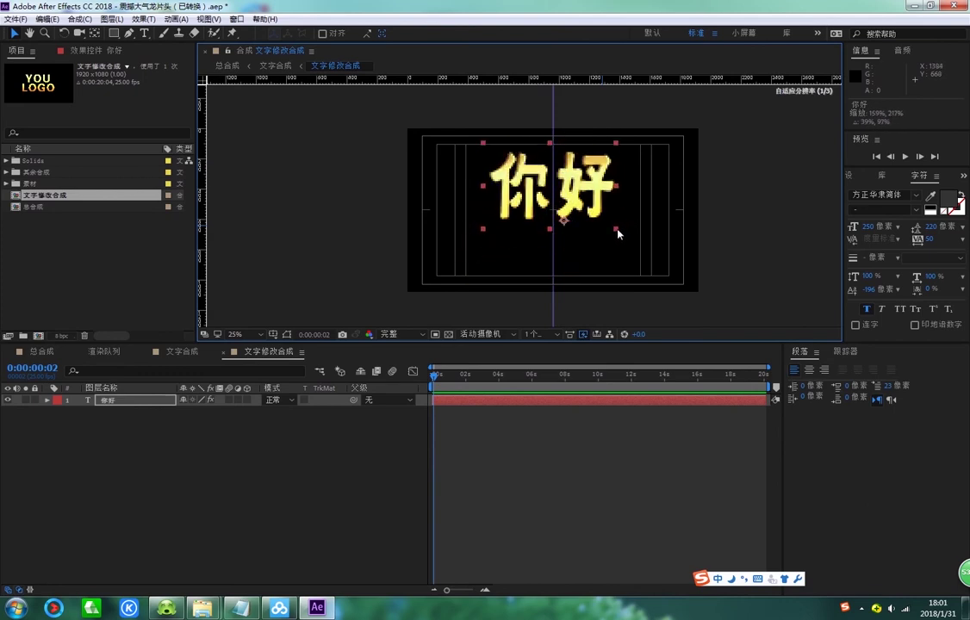
drag(619, 234, 580, 223)
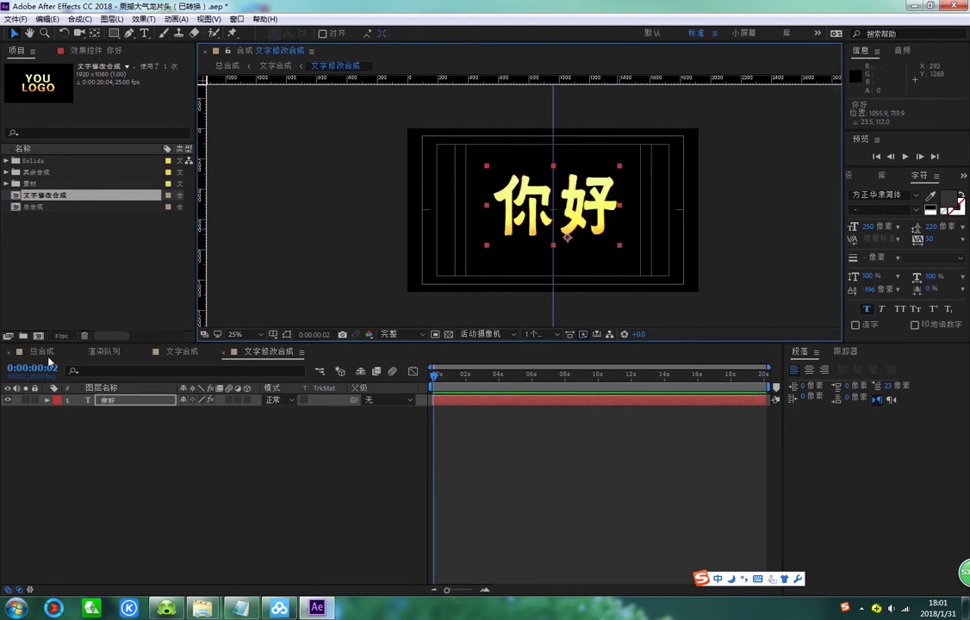
- Rewind 总合成 to 0 and preview it until the gold 3D 你好 title shows among clouds
click(43, 353)
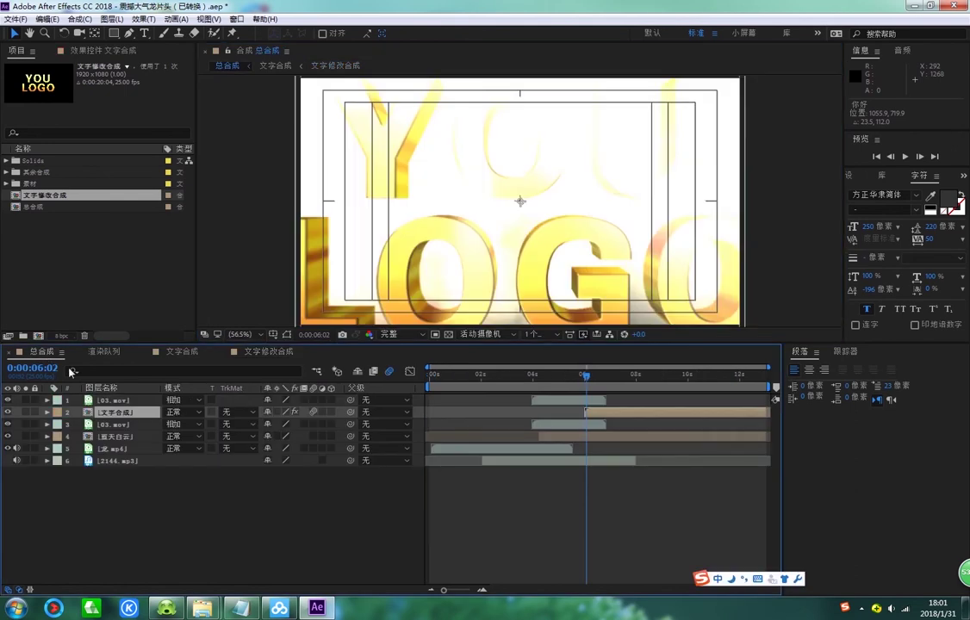
click(437, 374)
drag(436, 380, 429, 380)
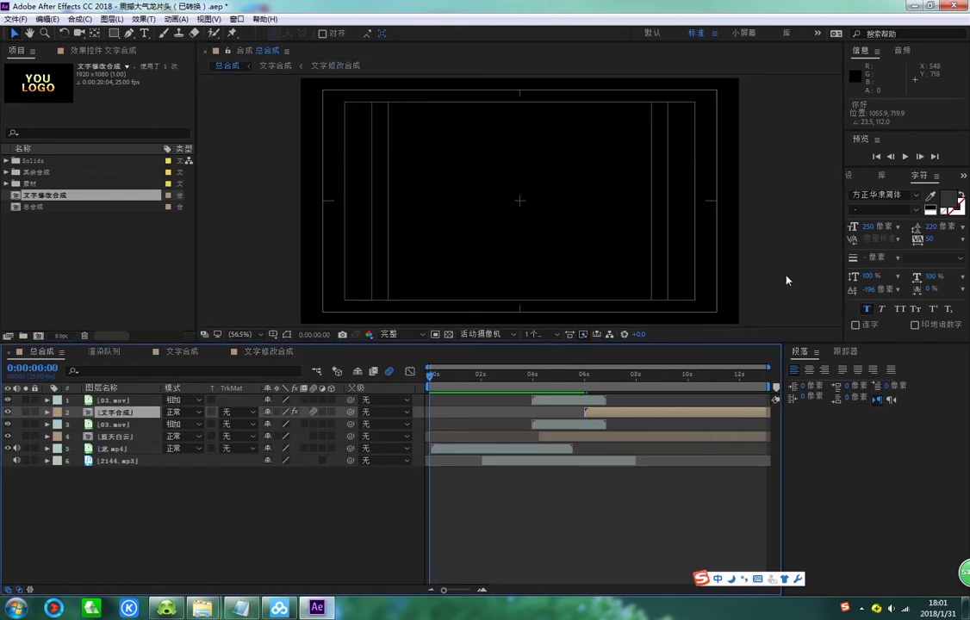
click(905, 158)
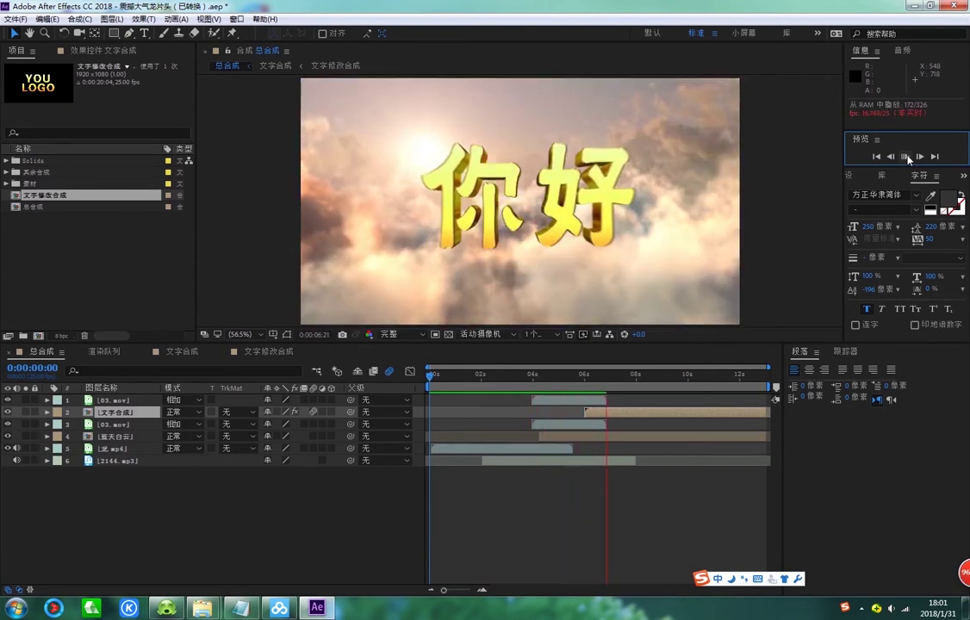
click(907, 156)
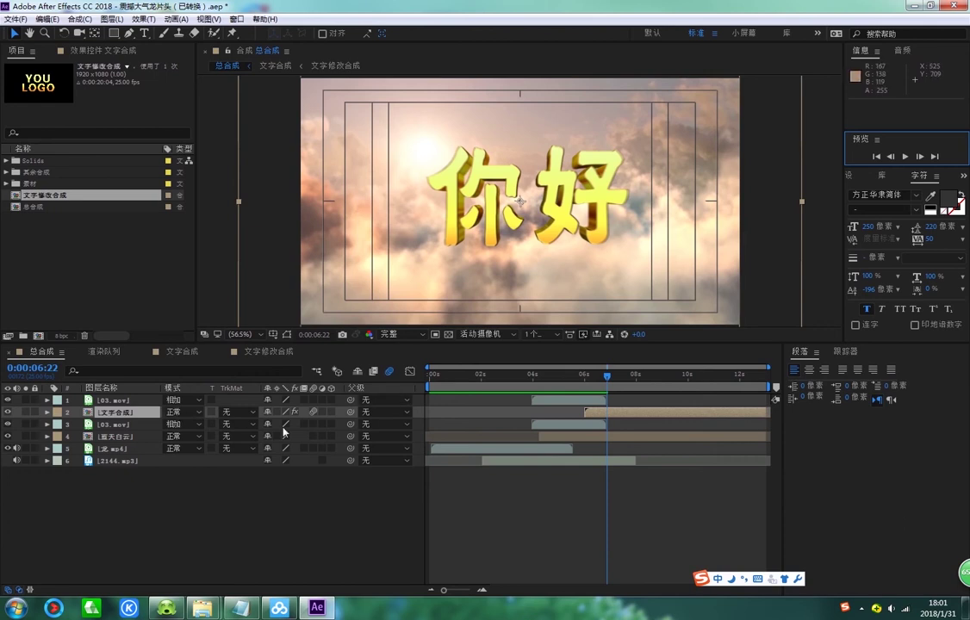
- Compare Screen, Hard Light and Vivid Light on the 文字合成 layer, settling on Screen
click(201, 417)
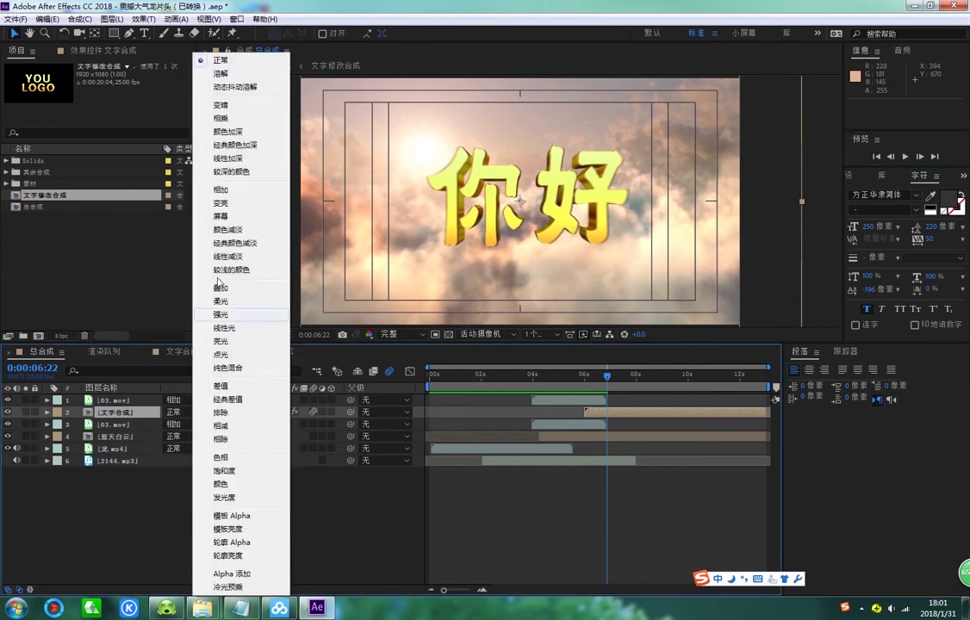
click(233, 218)
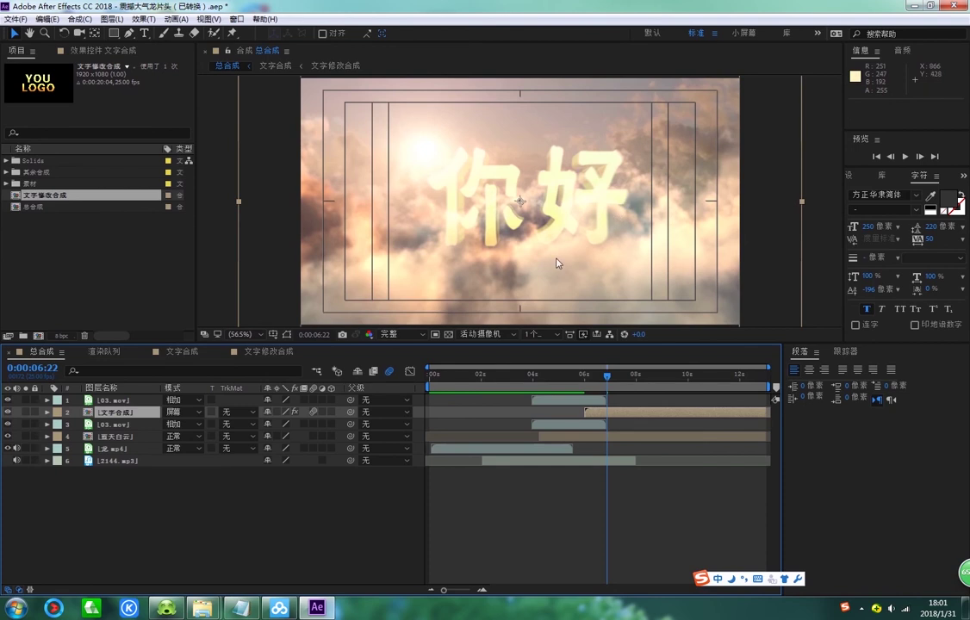
click(201, 414)
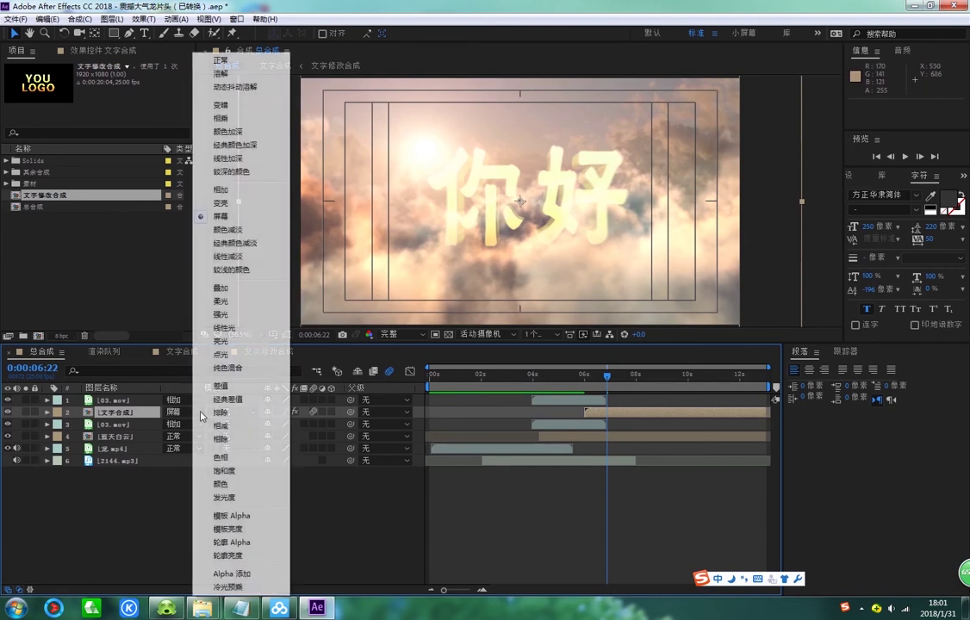
click(223, 315)
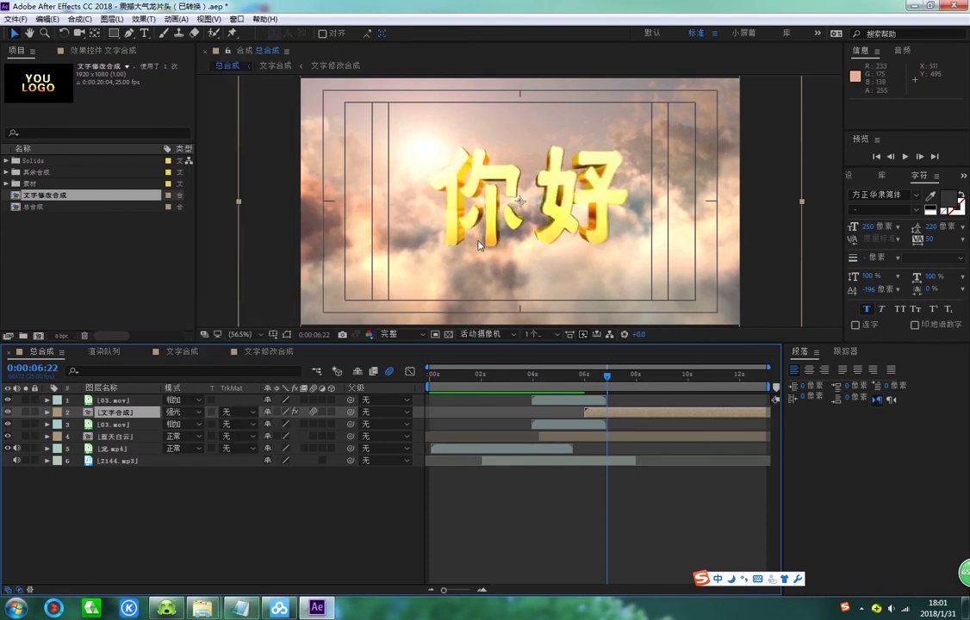
click(203, 413)
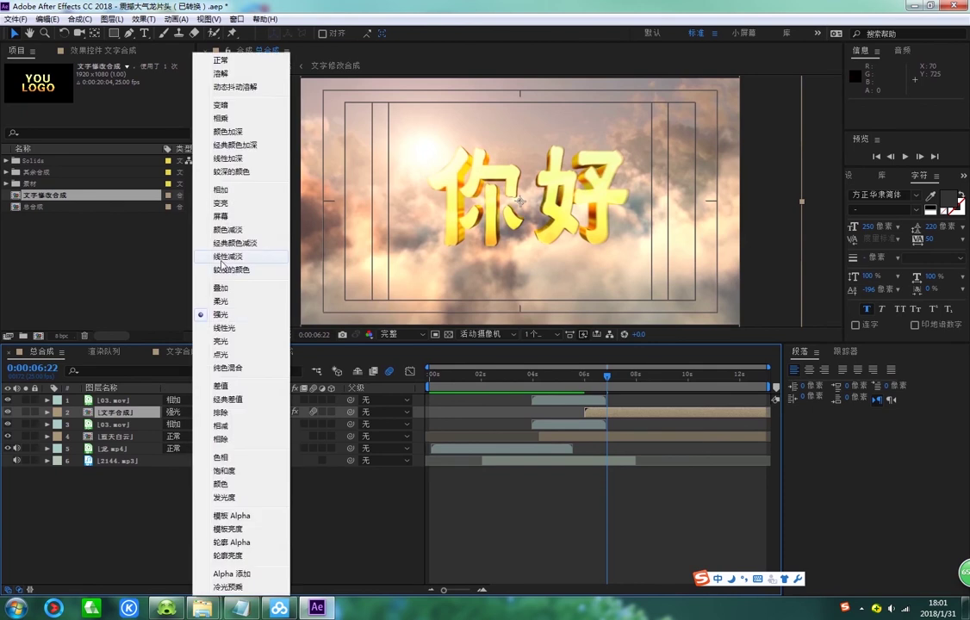
click(222, 341)
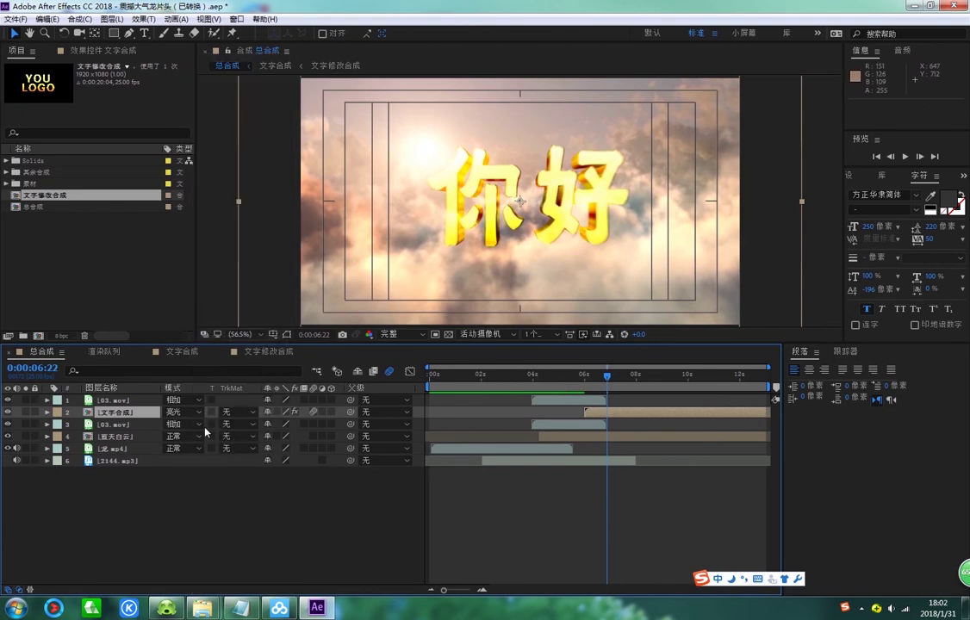
click(181, 412)
click(223, 217)
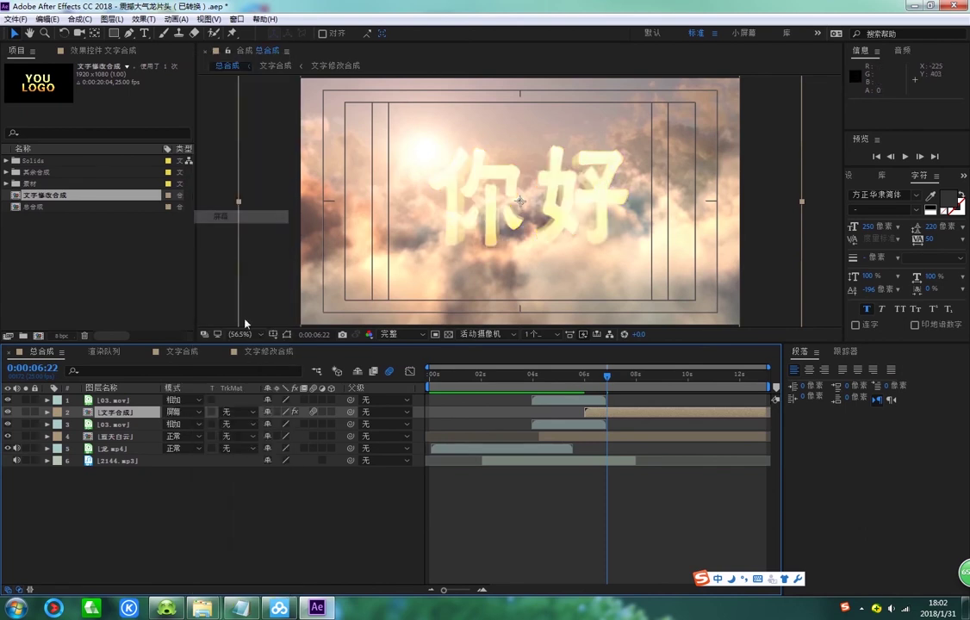
click(534, 375)
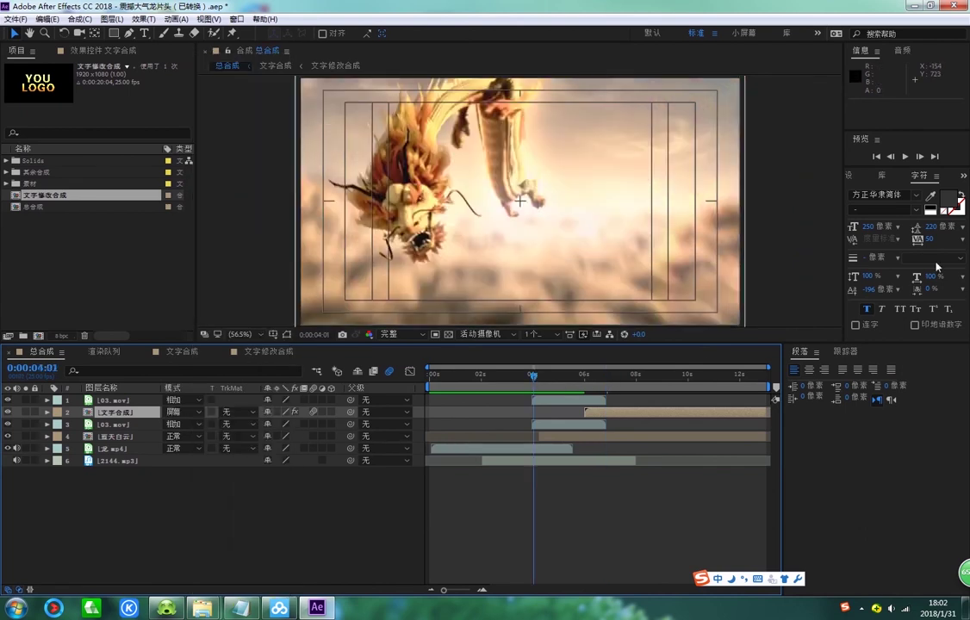
- Preview 总合成 from about 4 seconds to check the screen-blended 你好 glow
click(905, 158)
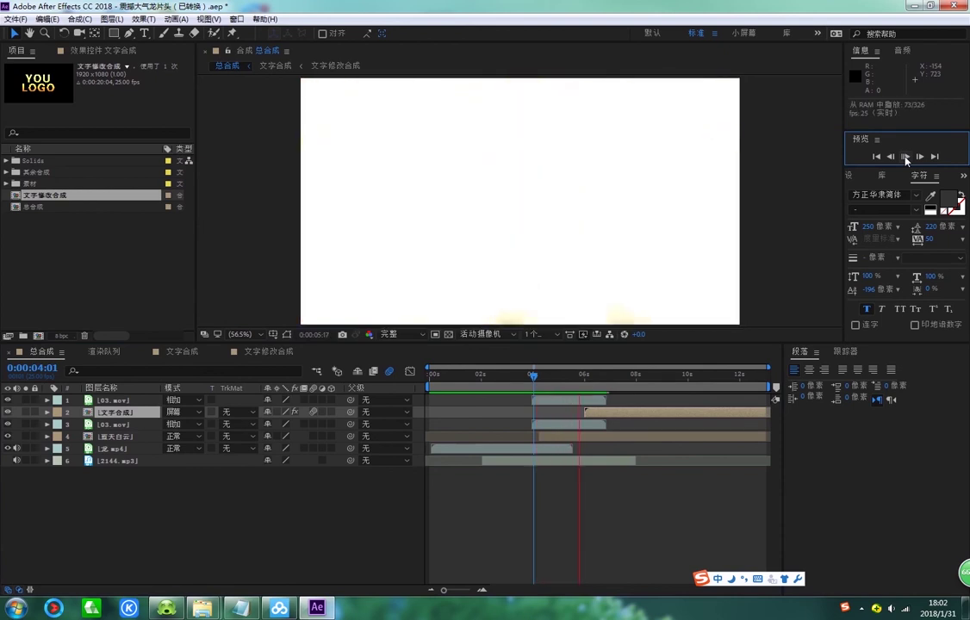
click(905, 158)
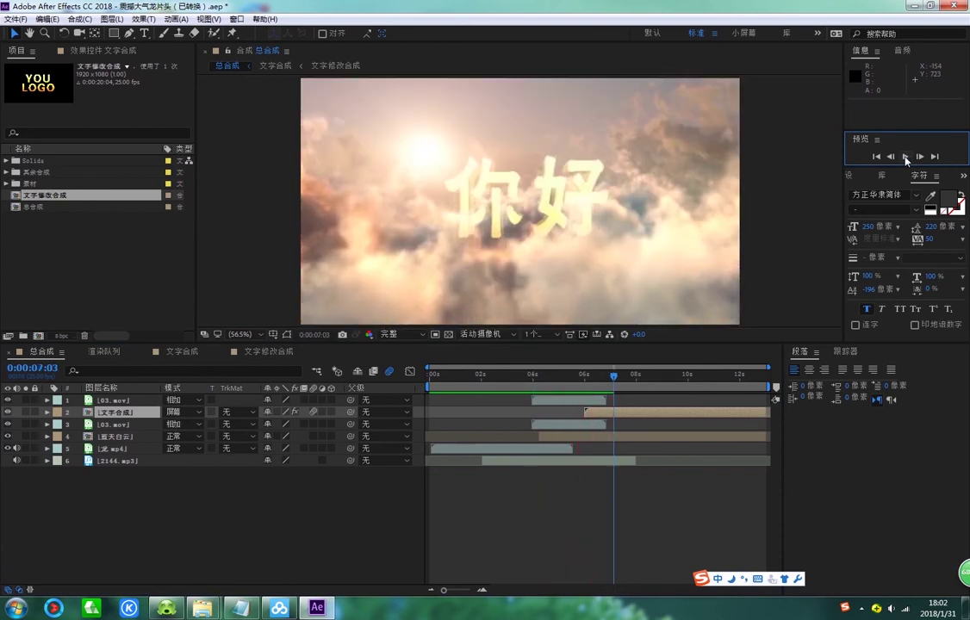